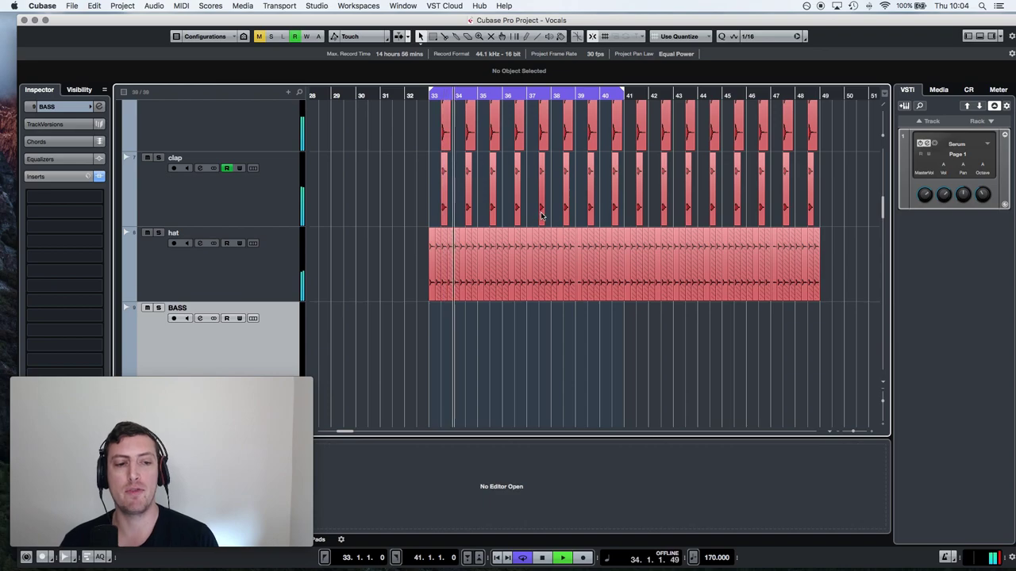
- Create an eight-bar MIDI part on the SERUM MIDI track from bar 33 to bar 41
scroll(551, 243, "down", 5)
scroll(552, 244, "down", 3)
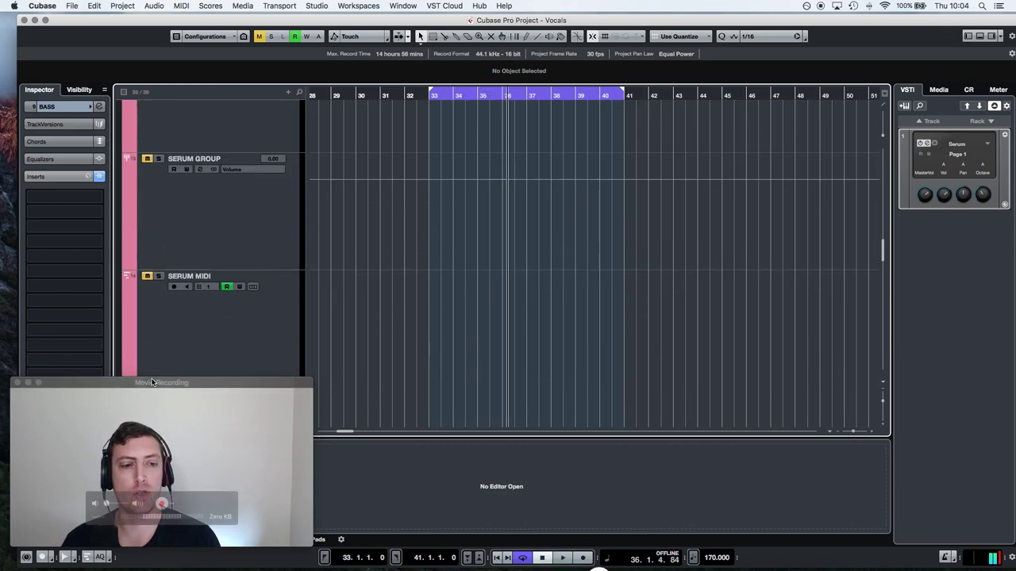
left_click_drag(159, 384, 873, 384)
left_click(445, 251)
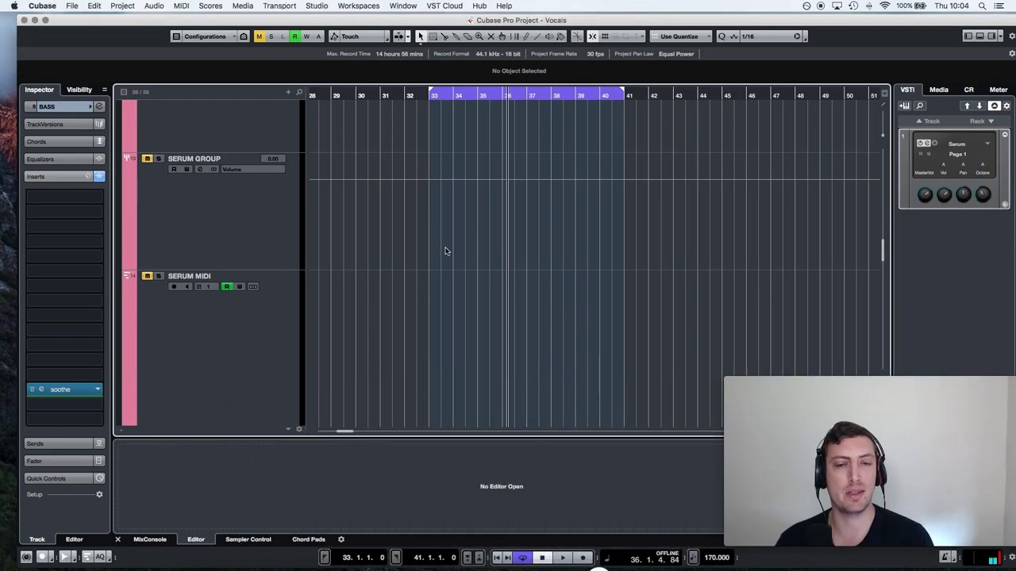
scroll(373, 308, "up", 2)
scroll(446, 323, "down", 1)
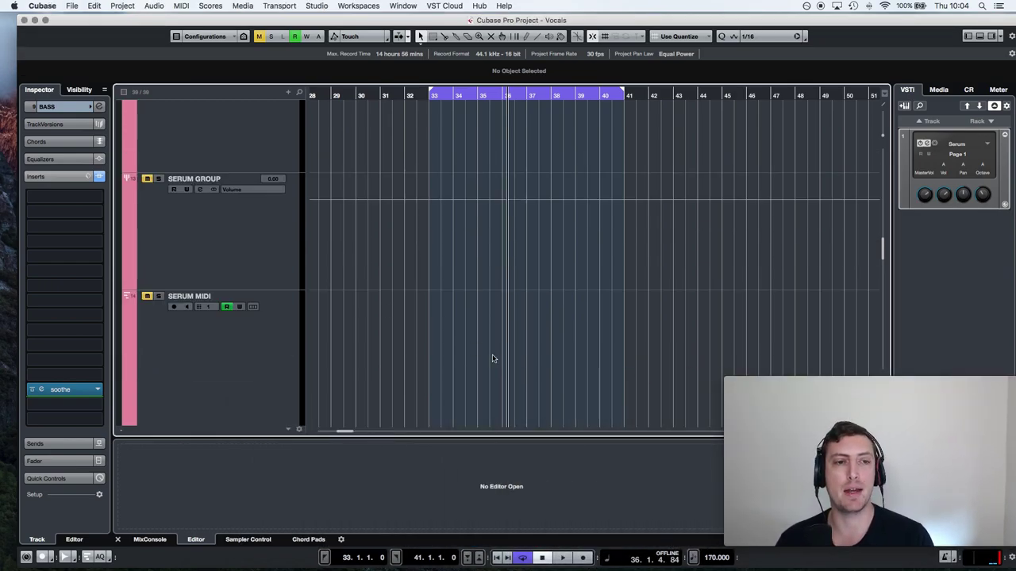
double_click(466, 346)
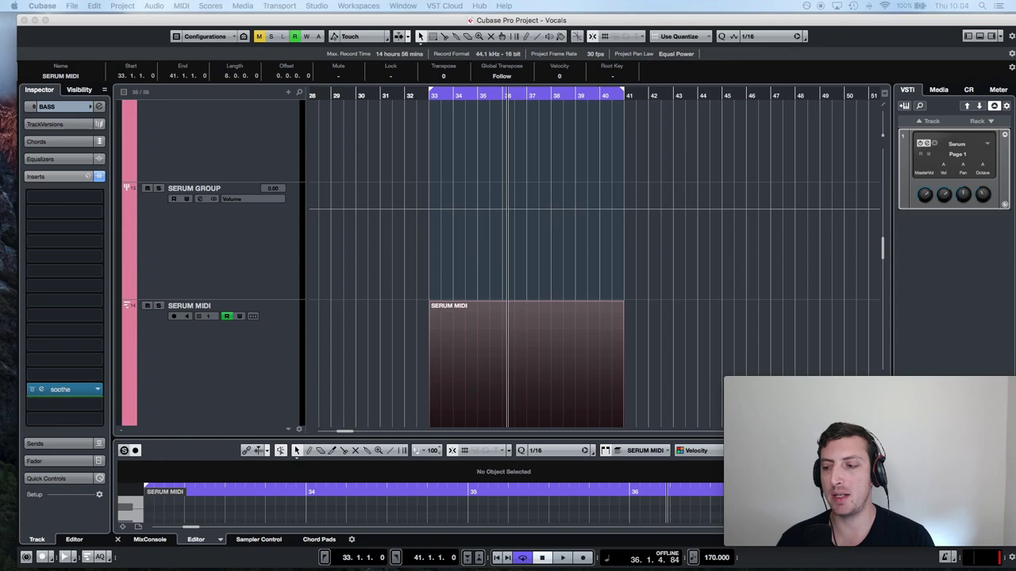
- Load a bass preset from the User folder in the Serum instrument
left_click_drag(0, 199, 341, 118)
left_click(398, 148)
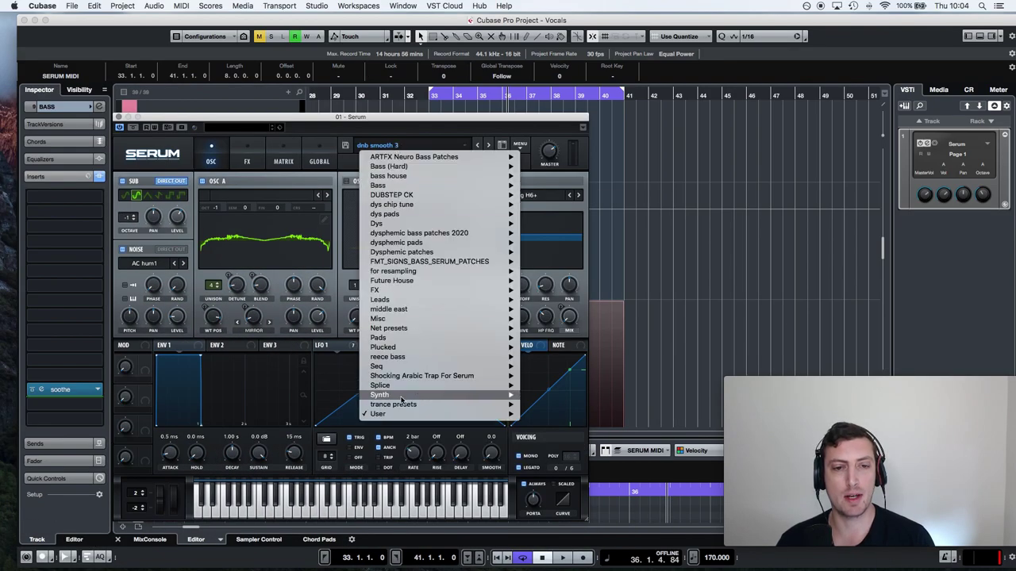
mouse_move(402, 414)
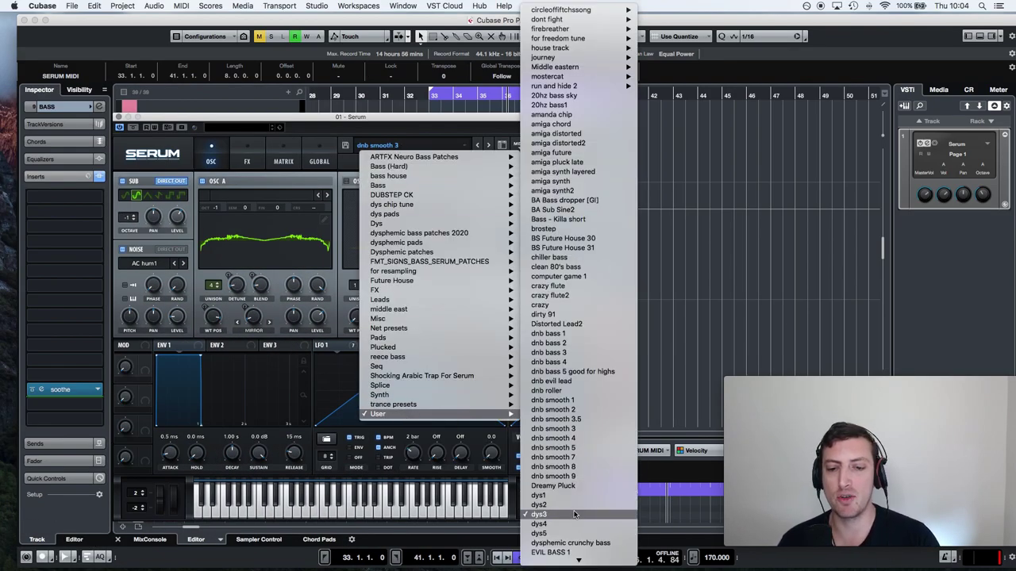
scroll(574, 508, "down", 10)
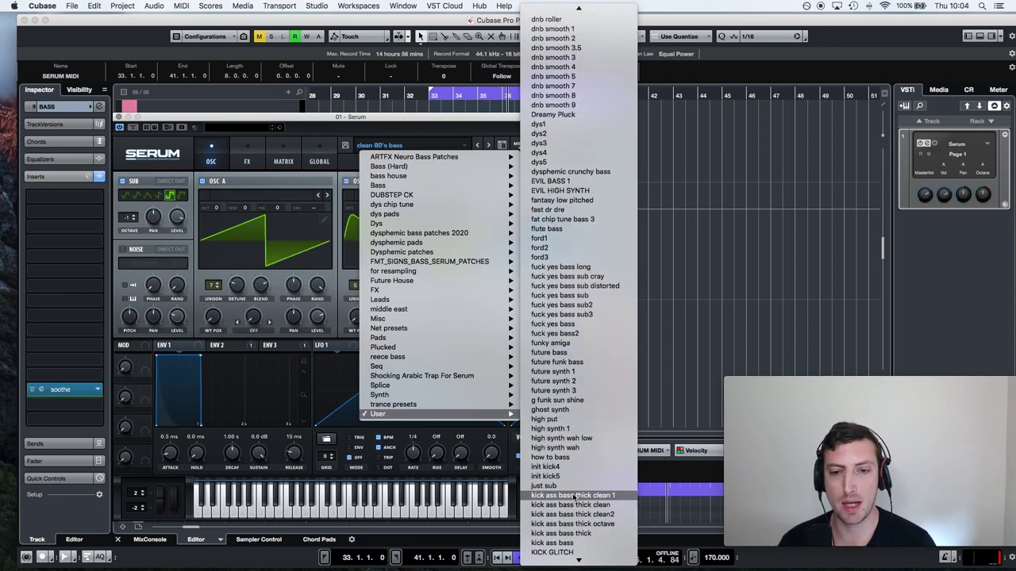
left_click(578, 316)
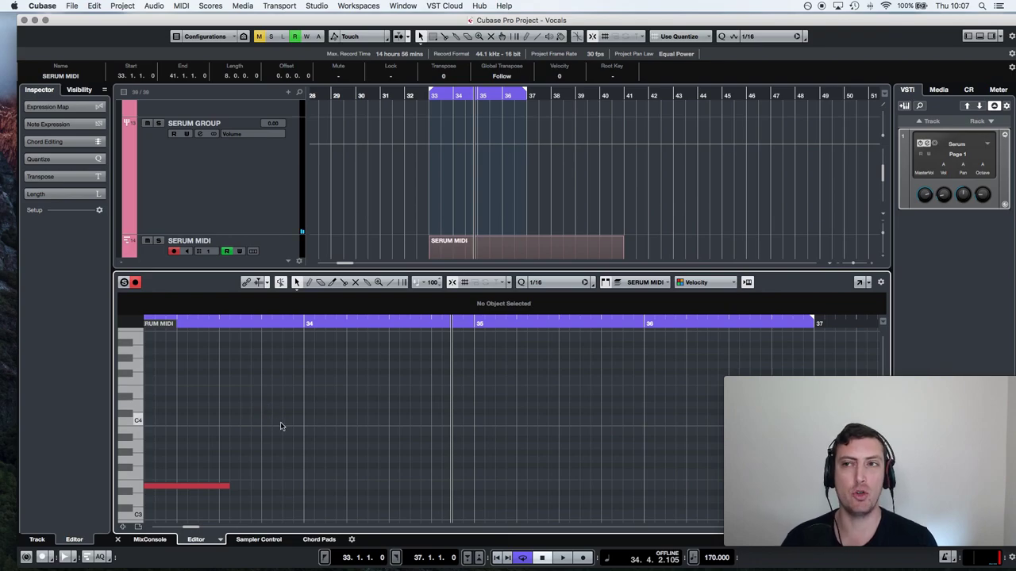
- Enter the bass notes E3, C4 and E4 in the SERUM MIDI part and turn cycle playback on
scroll(280, 427, "left", 3)
left_click(313, 488)
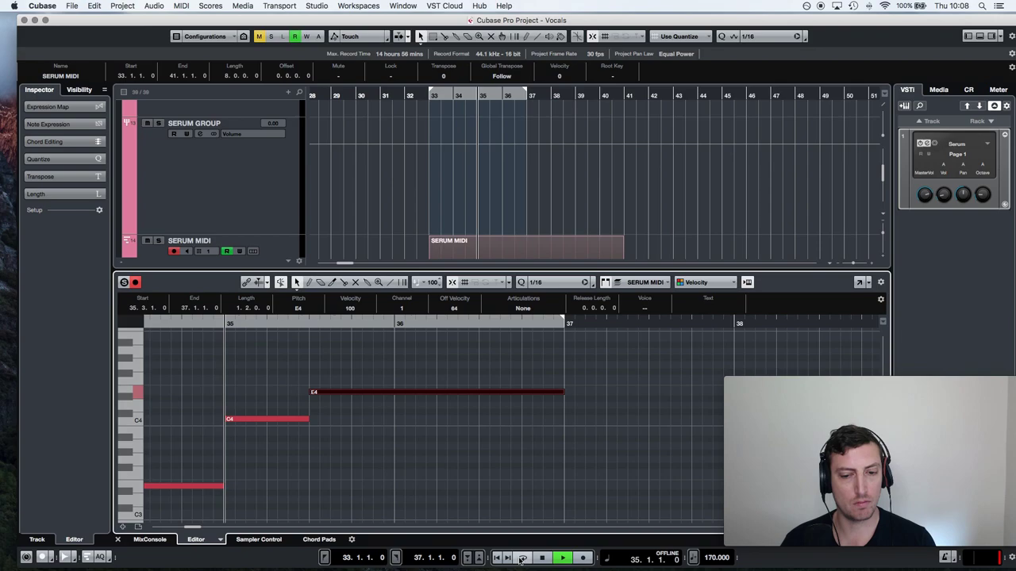
left_click(521, 560)
mouse_move(770, 399)
left_click_drag(771, 399, 926, 369)
left_click_drag(865, 527, 857, 532)
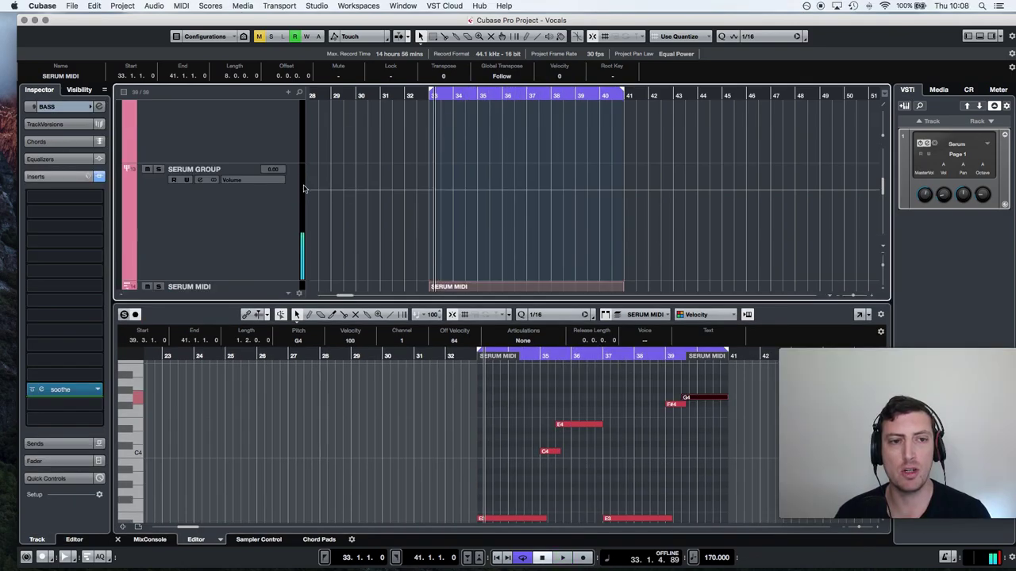
- Record the Serum bass line as audio on the SERUM AUDIO REC track from bar 33 and save the project
scroll(303, 188, "up", 2)
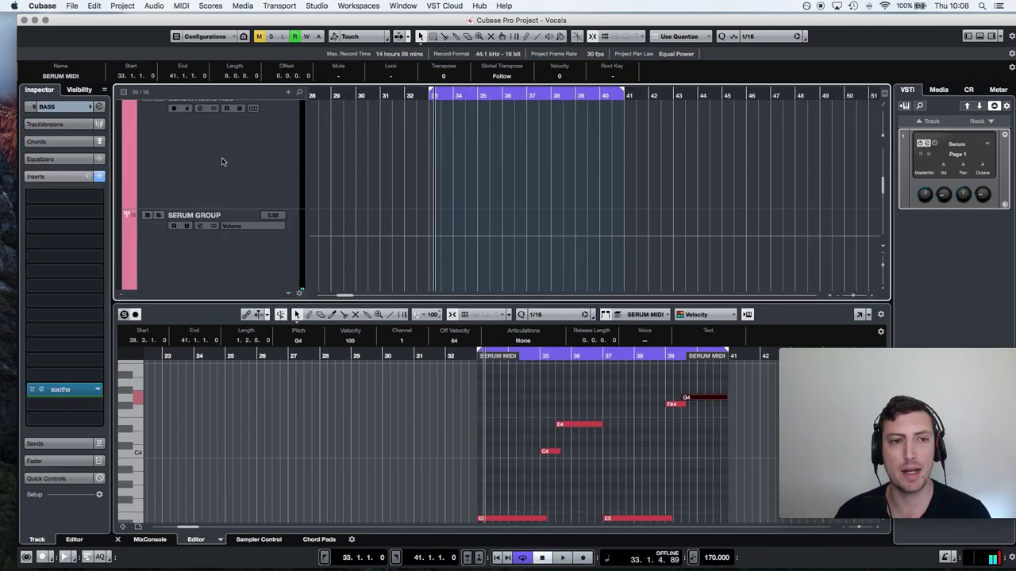
left_click(220, 159)
left_click(425, 94)
key("KP_Multiply")
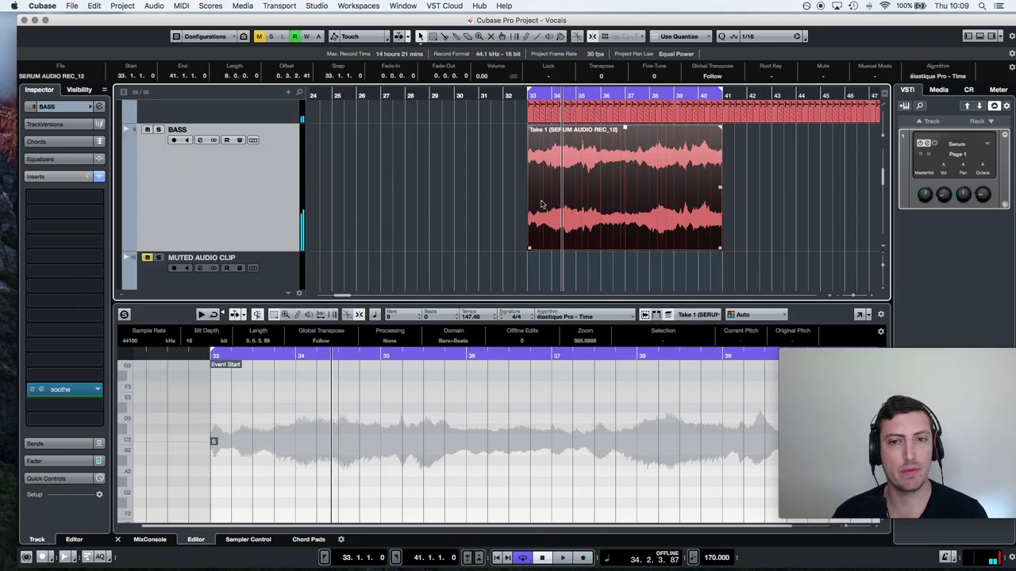
key("super+s")
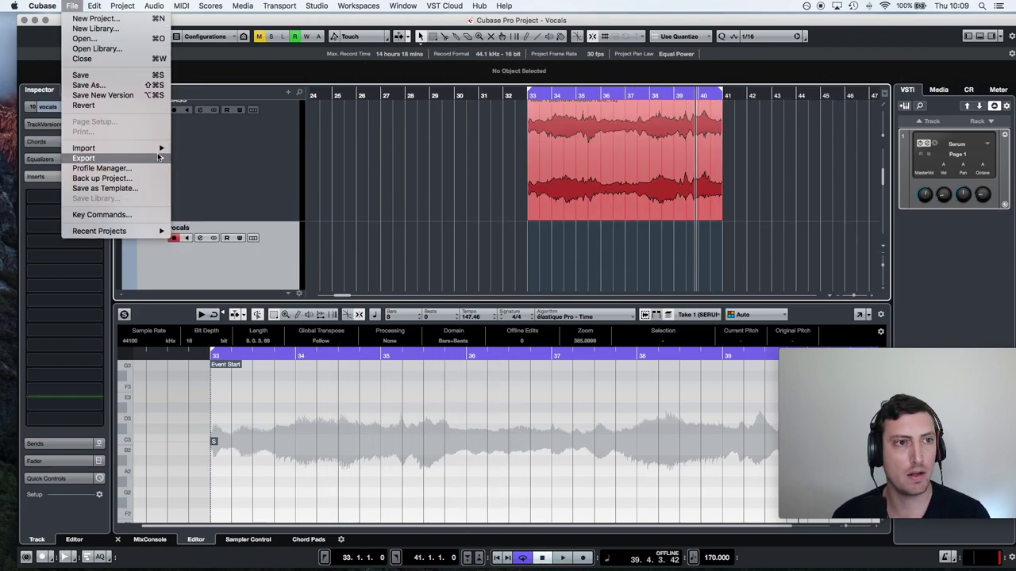
- Import 110_MEV_LOOP_E.wav onto the vocals track at bar 33 and lower the clip volume to -2.41 dB
mouse_move(87, 148)
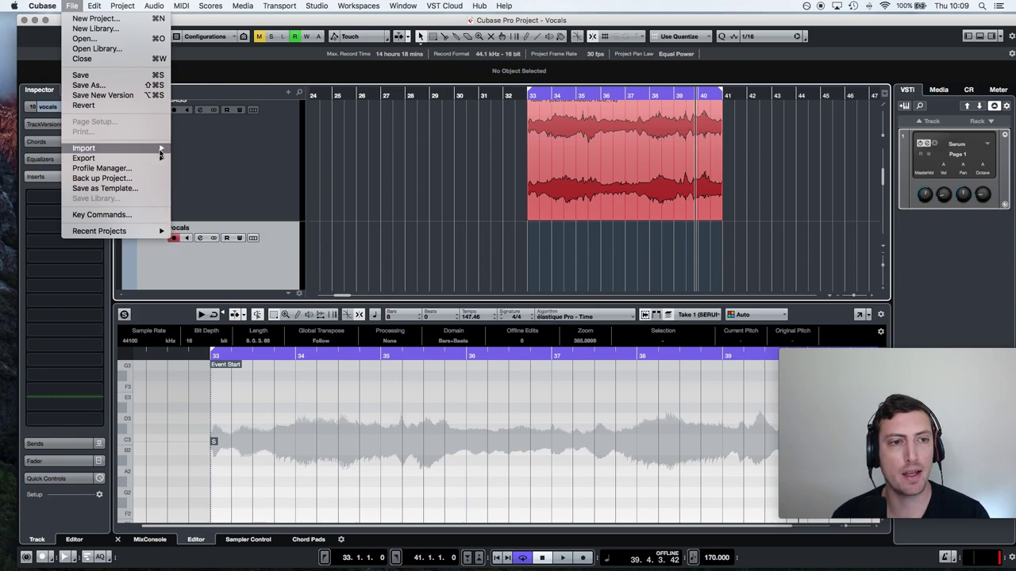
left_click(214, 150)
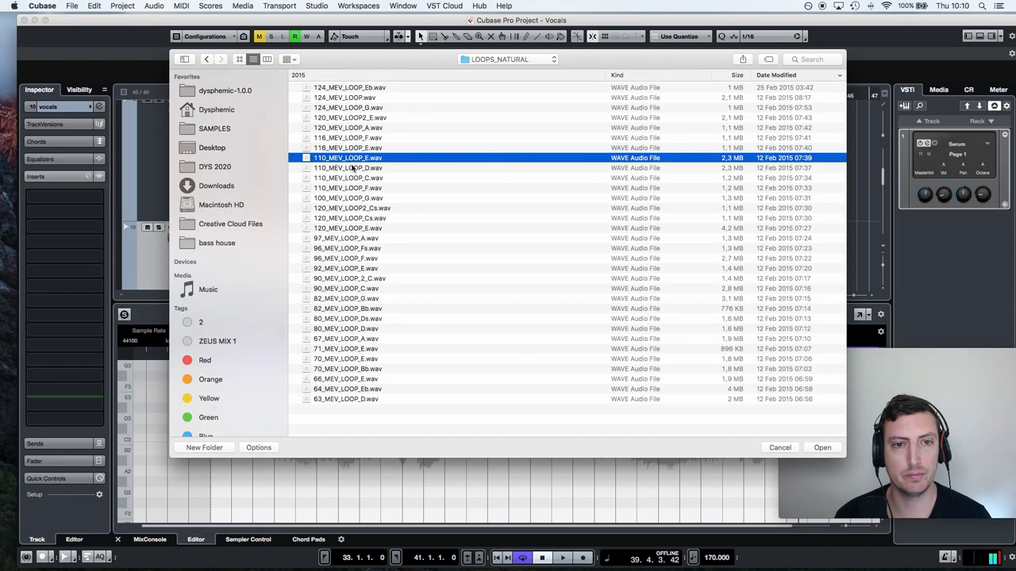
left_click(822, 448)
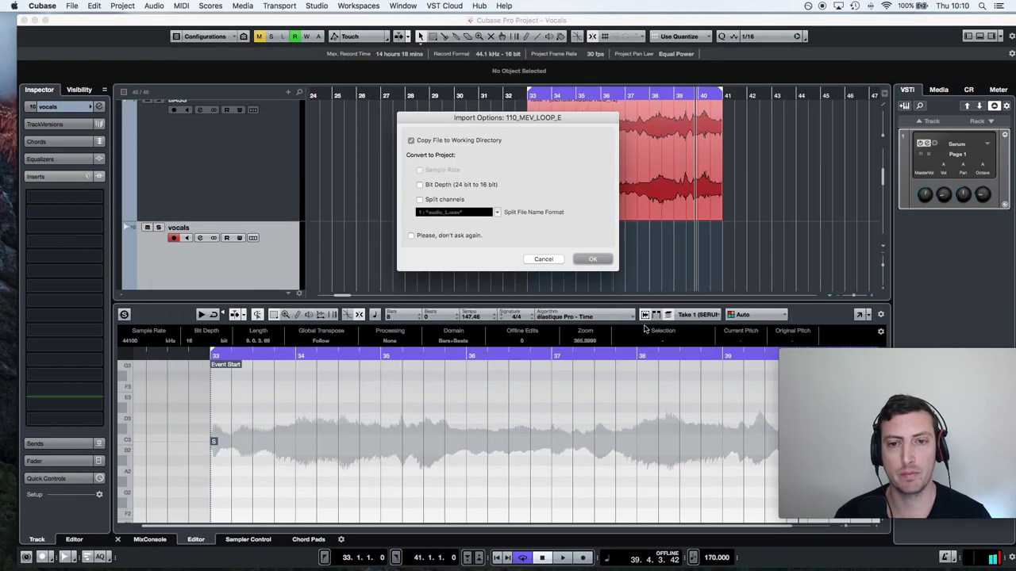
left_click(592, 259)
left_click_drag(741, 264, 574, 263)
left_click_drag(791, 188, 790, 203)
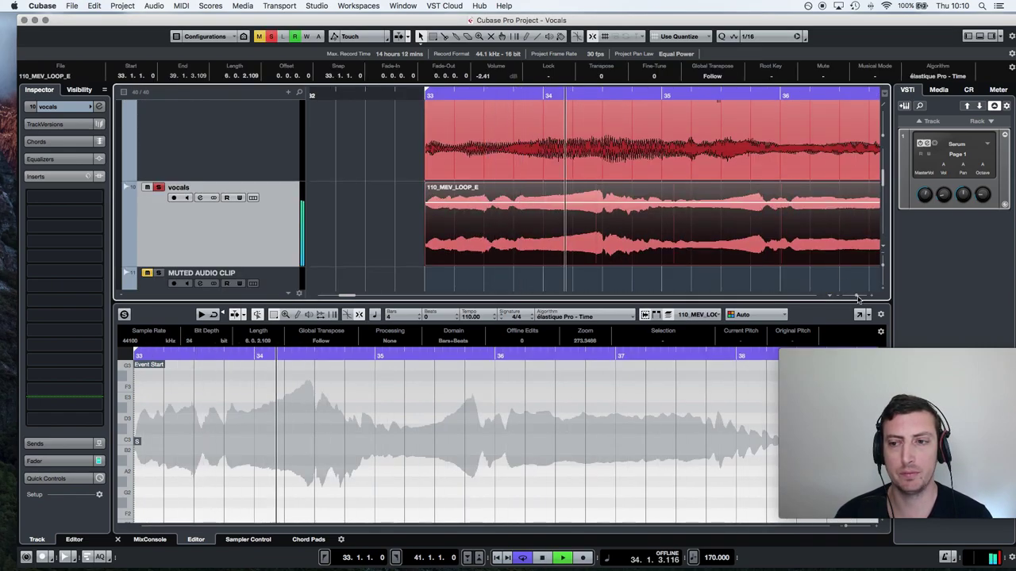
- Trim the vocal loop to two bars ending at bar 35, and raise the repeated phrase's note just after bar 35 in VariAudio
left_click_drag(857, 296, 855, 297)
scroll(760, 258, "right", 1)
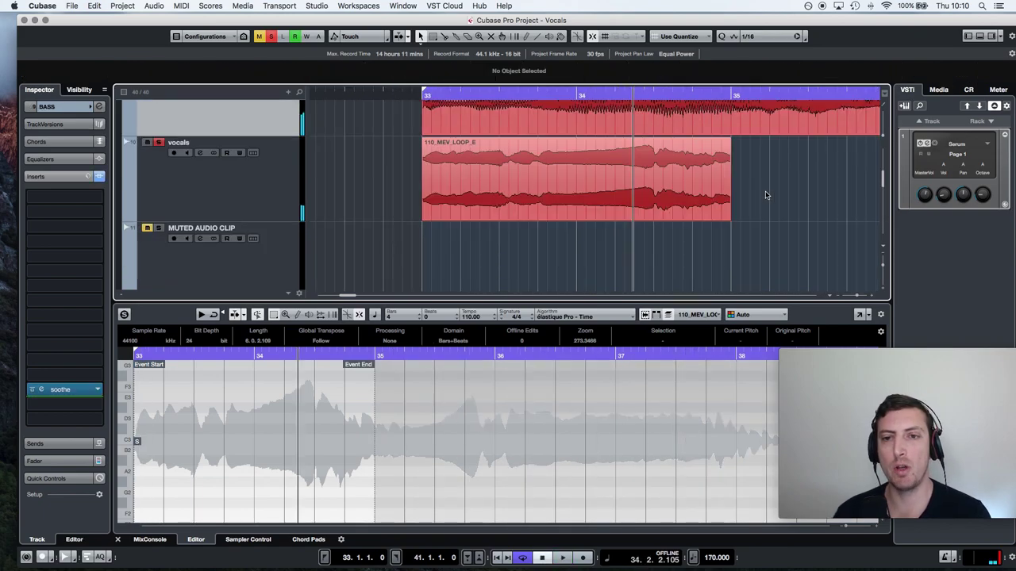
left_click_drag(856, 298, 855, 298)
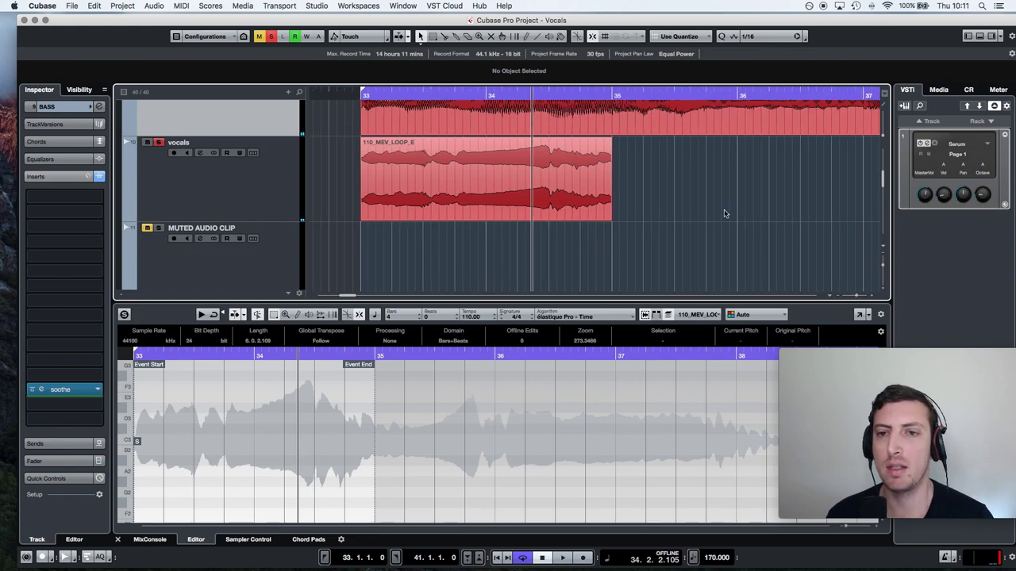
scroll(725, 213, "up", 1)
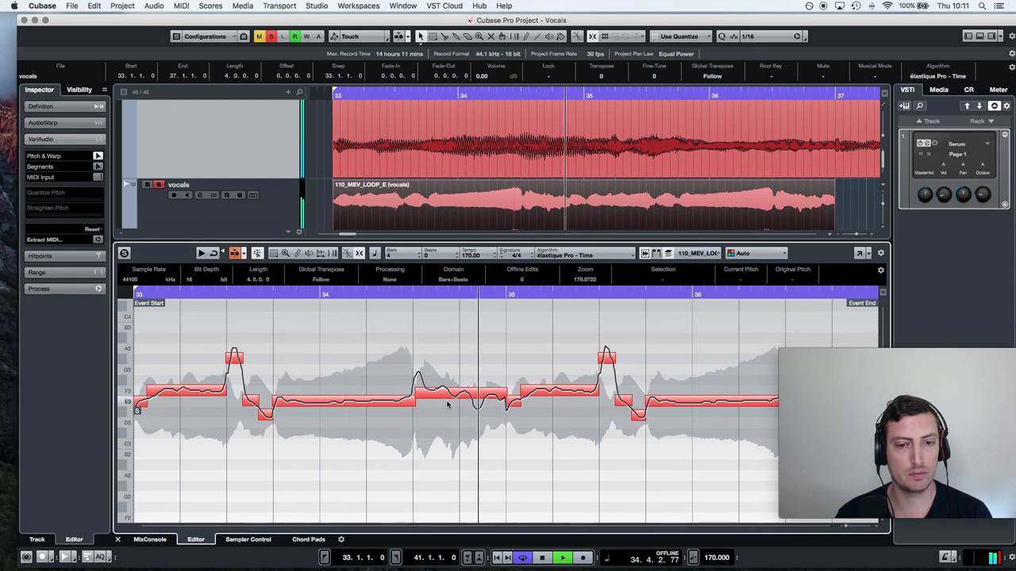
left_click_drag(546, 393, 546, 347)
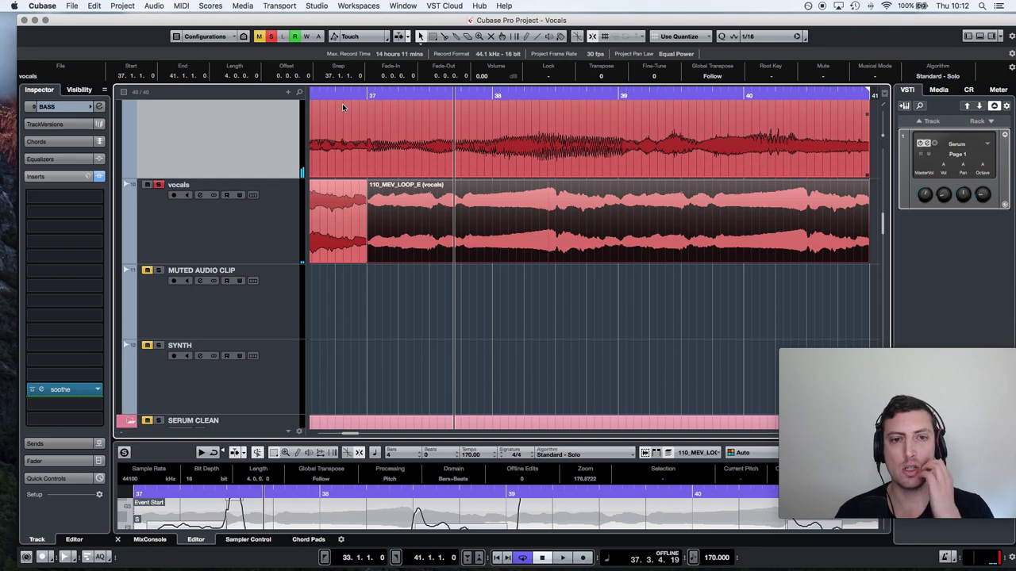
- Lower the two high vocal notes on either side of bar 40 to G3 in the second vocal clip
scroll(333, 103, "left", 5)
left_click(346, 94)
scroll(560, 196, "right", 5)
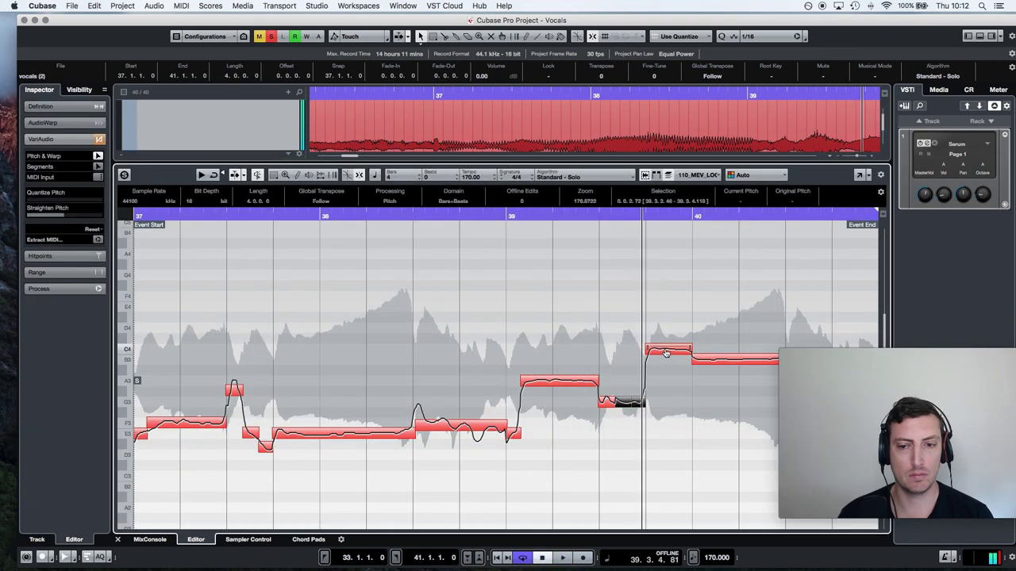
left_click_drag(666, 354, 670, 410)
left_click_drag(719, 363, 720, 406)
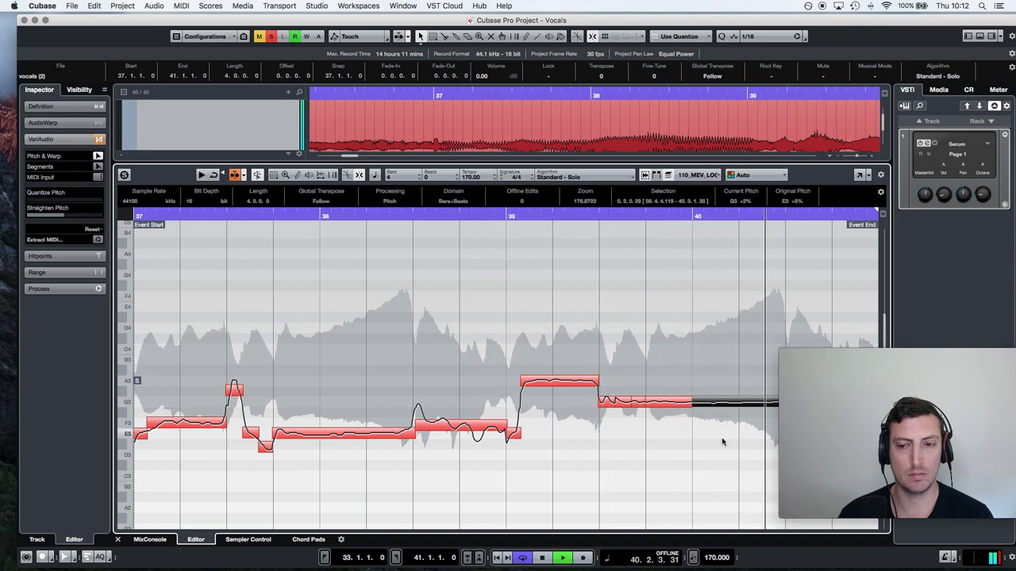
- Stop playback and raise the short vocal note that follows the long G3 note in bar 40
key("space")
mouse_move(810, 354)
left_click_drag(810, 354, 39, 387)
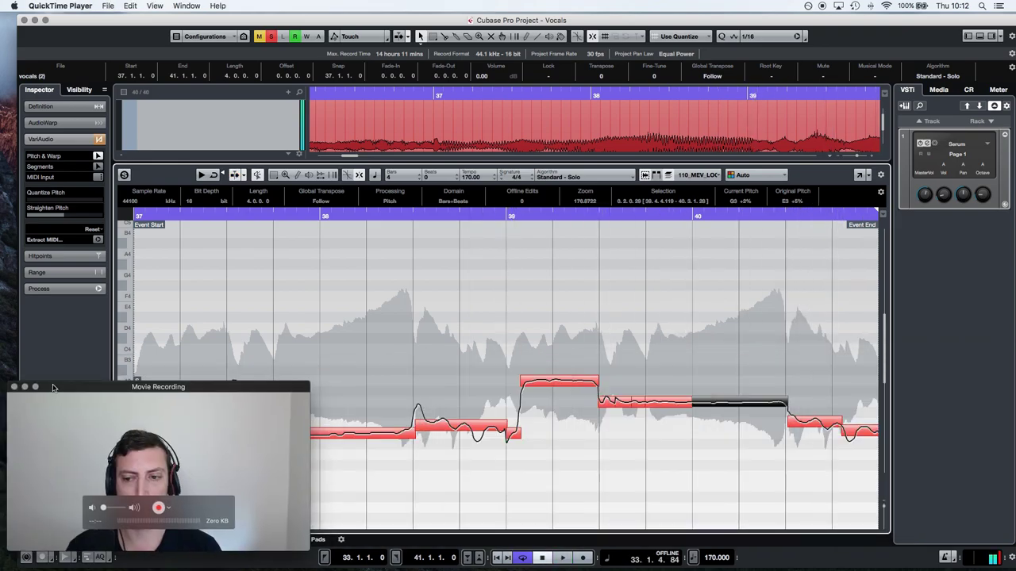
left_click(830, 445)
left_click_drag(815, 428, 819, 408)
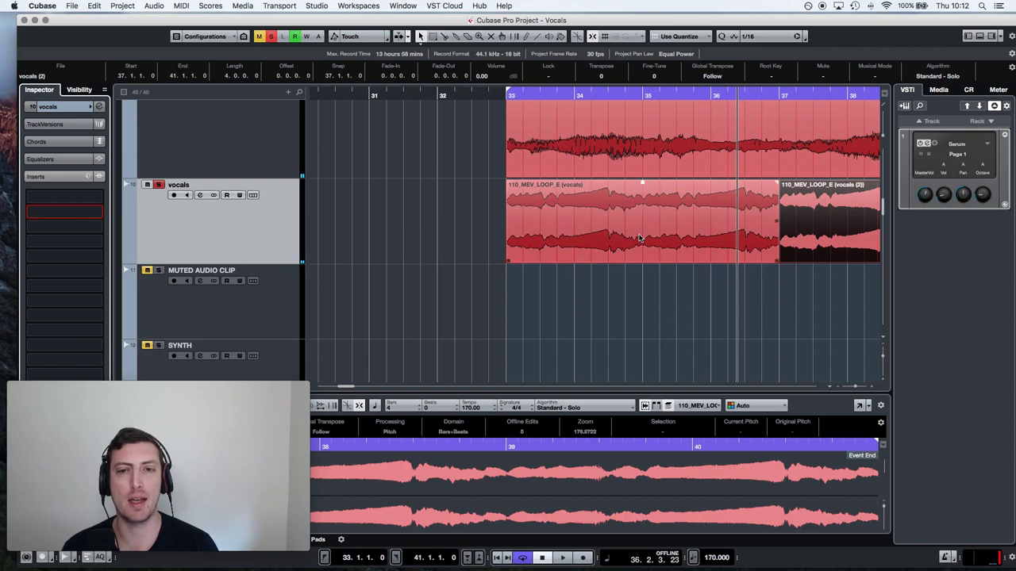
- Insert iZotope Nectar 2 on the vocals track with the Down Tuned Deep House preset and adjust the reverb filter's lower node
scroll(588, 233, "up", 2)
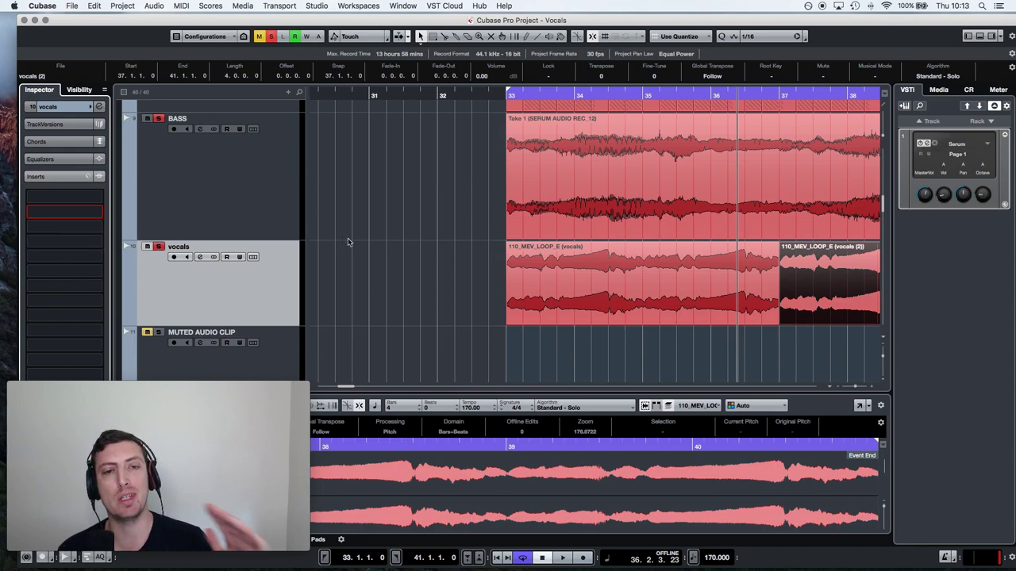
left_click(64, 211)
scroll(103, 423, "down", 10)
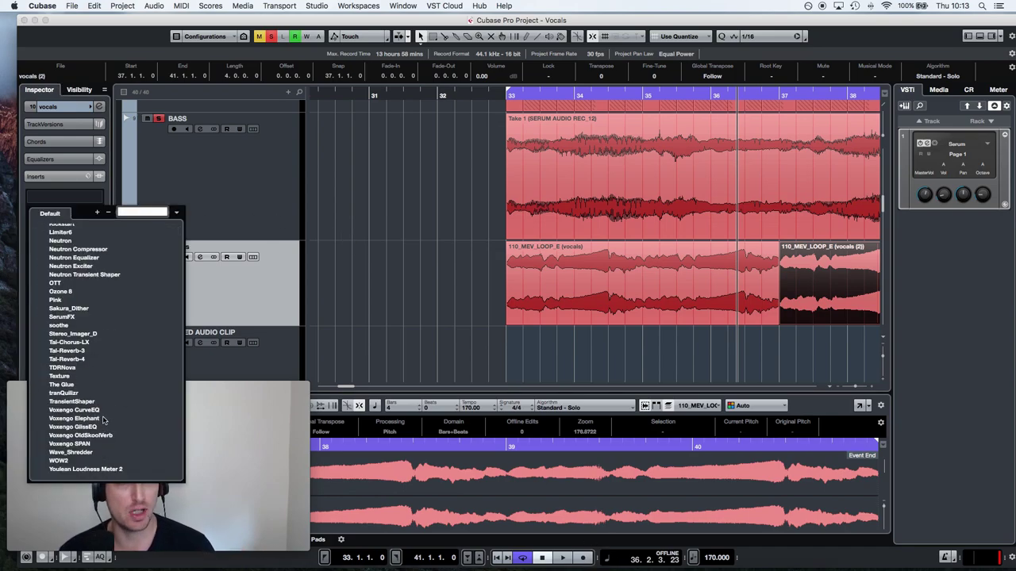
scroll(103, 421, "up", 5)
left_click(86, 275)
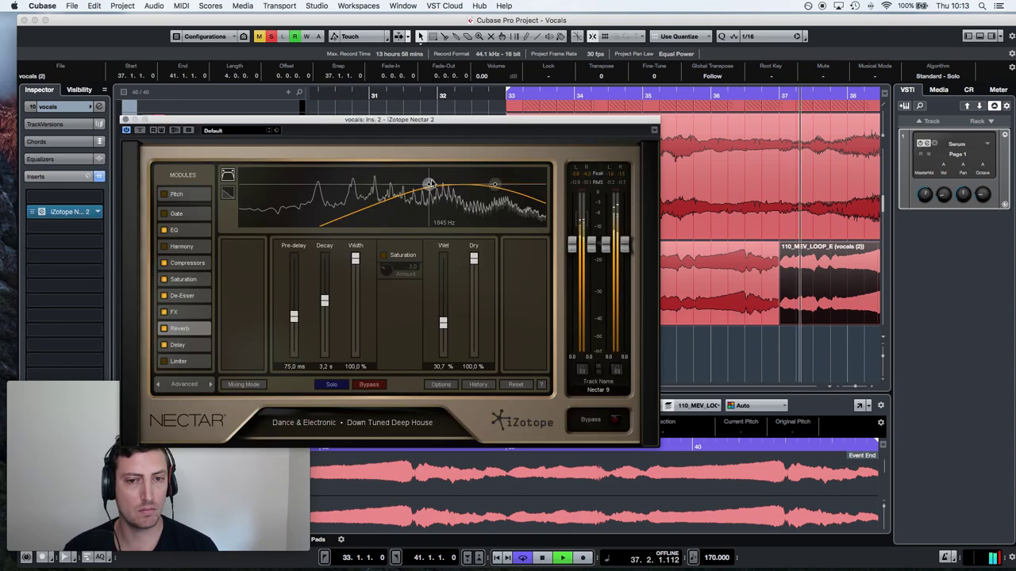
left_click_drag(428, 183, 432, 184)
left_click(125, 119)
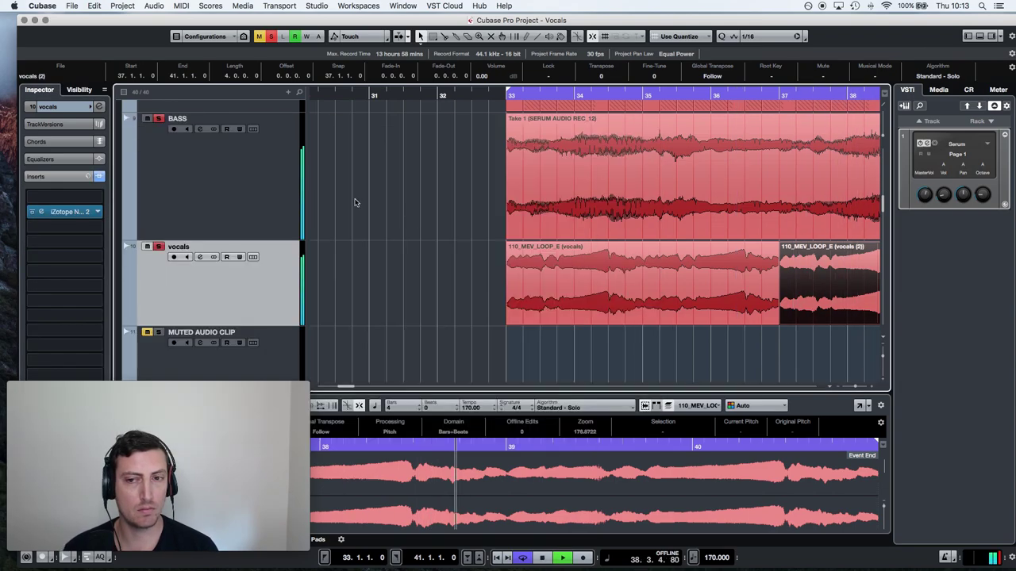
- Place the rendered vocals-01 clip on the MUTED AUDIO CLIP track at bar 33 and increase the track height
left_click_drag(857, 388, 838, 388)
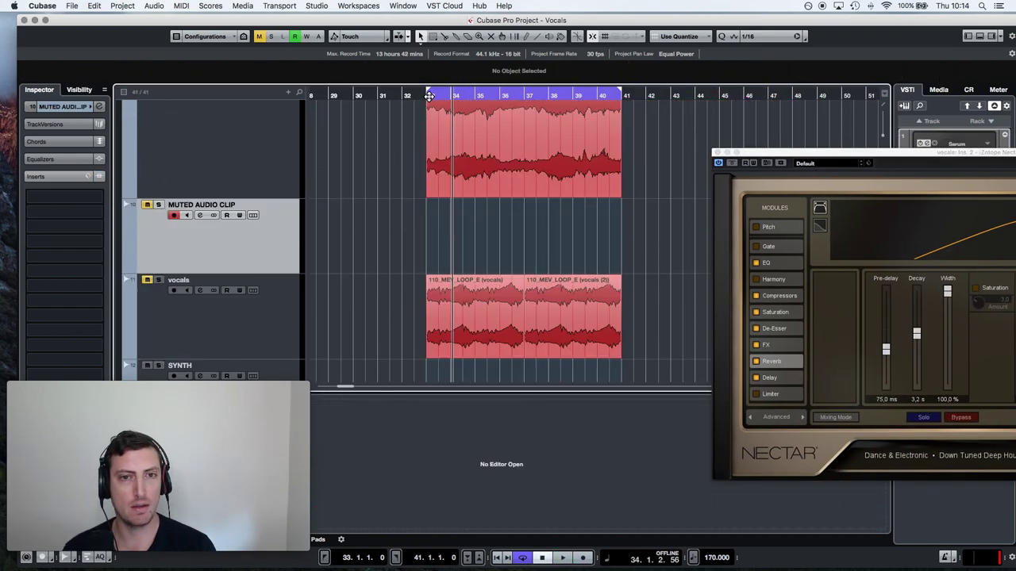
key("space")
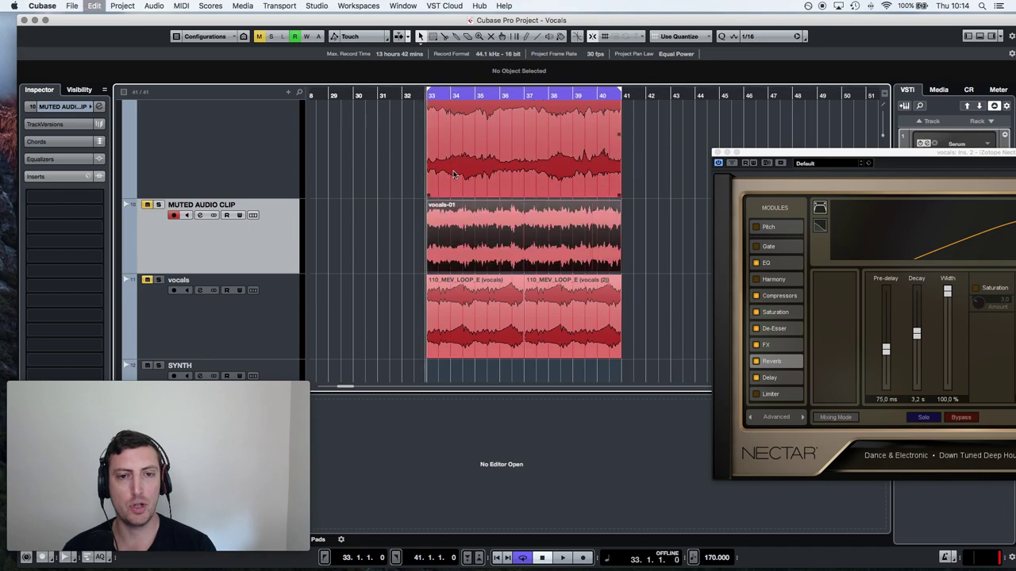
left_click_drag(279, 272, 291, 314)
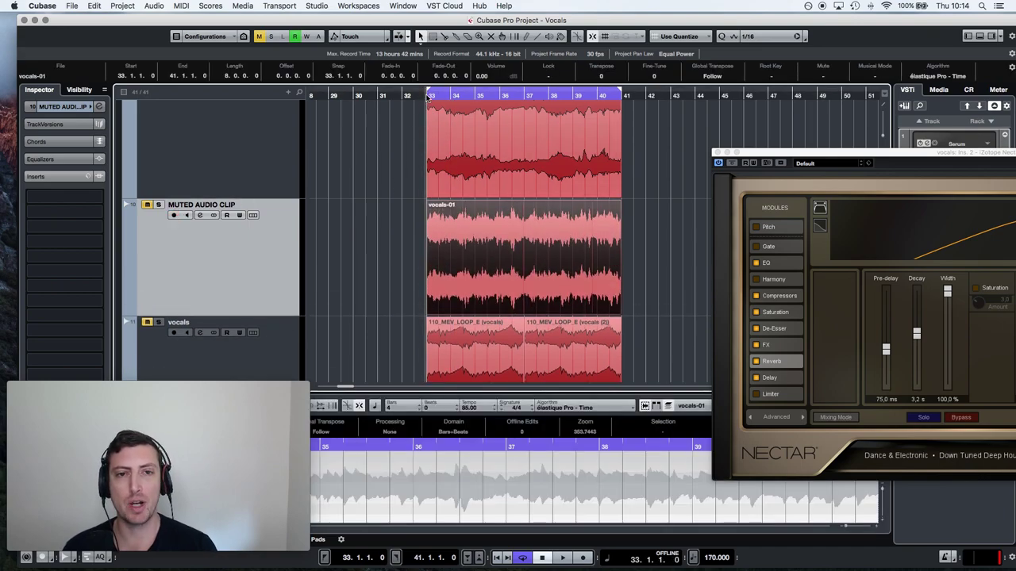
left_click_drag(435, 96, 683, 570)
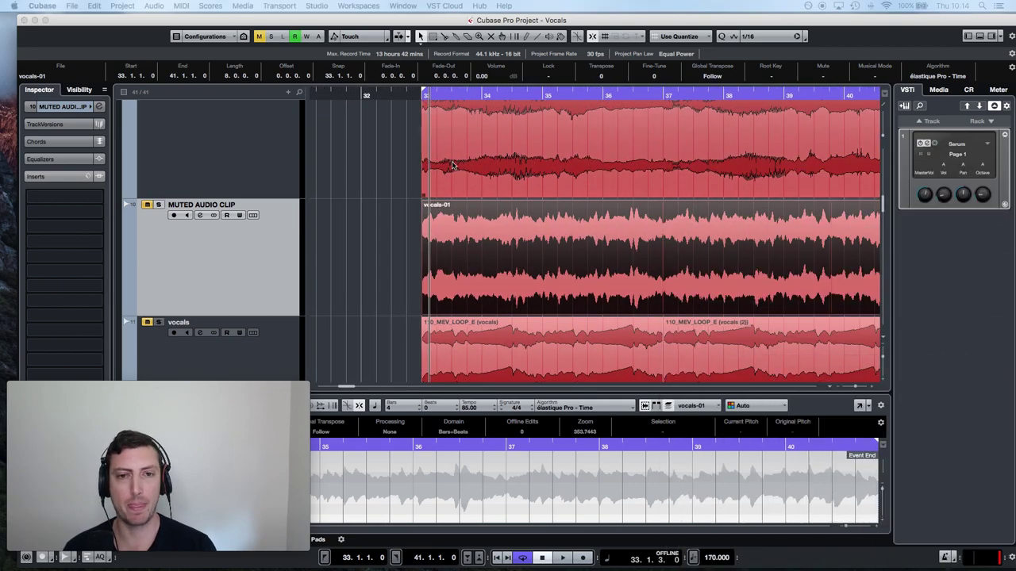
- Split the vocals-01 clip halfway through bar 36 and at bar 37, and return to the selection tool
scroll(453, 166, "up", 3)
scroll(453, 165, "right", 3)
scroll(453, 166, "up", 3)
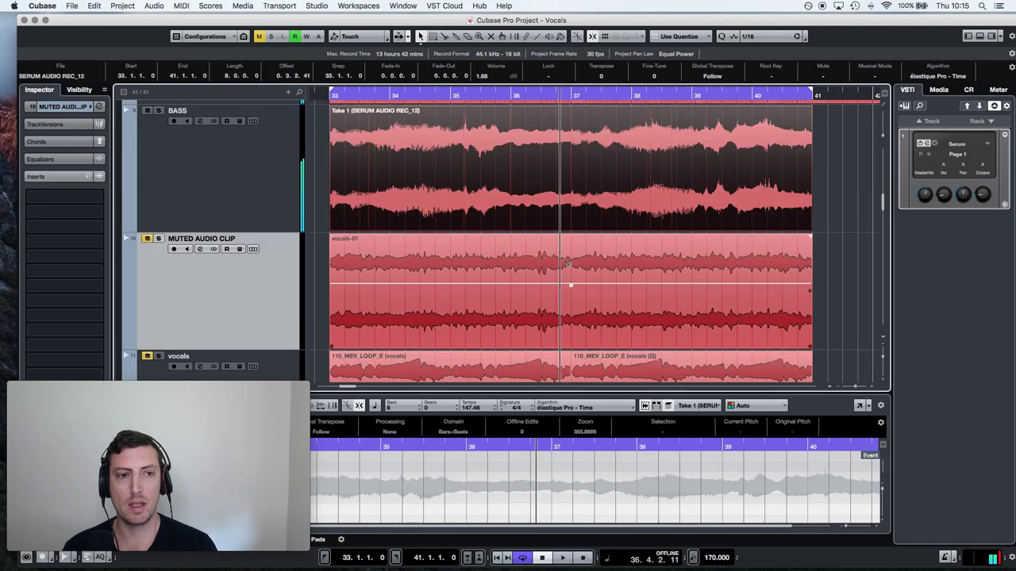
key("3")
left_click(572, 267)
left_click(541, 268)
key("1")
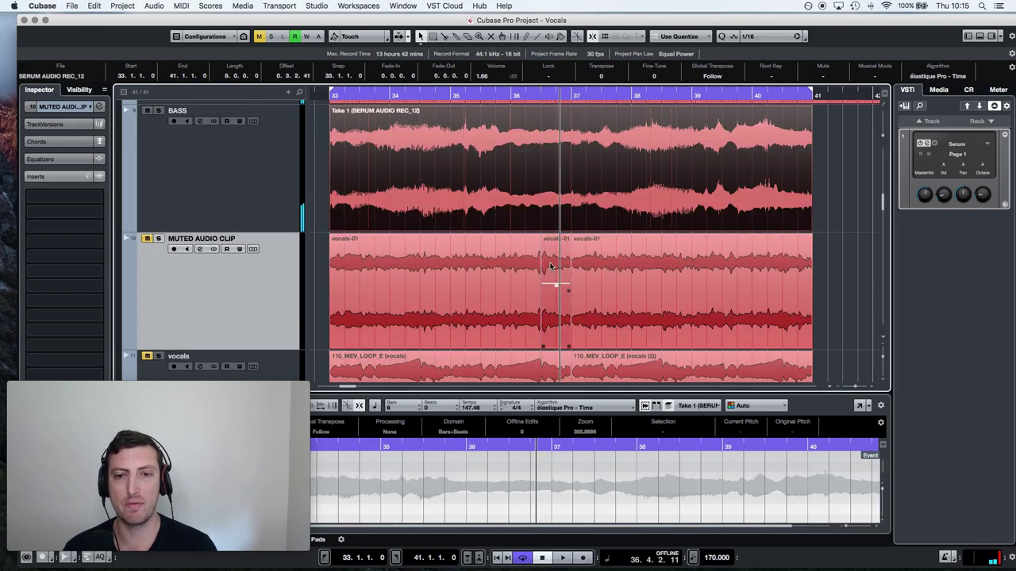
- Move the vocals-01 slice at 36.3 up onto the BASS track, lower its volume to about -9.54 dB and play it
left_click(553, 266)
left_click_drag(558, 177, 540, 177)
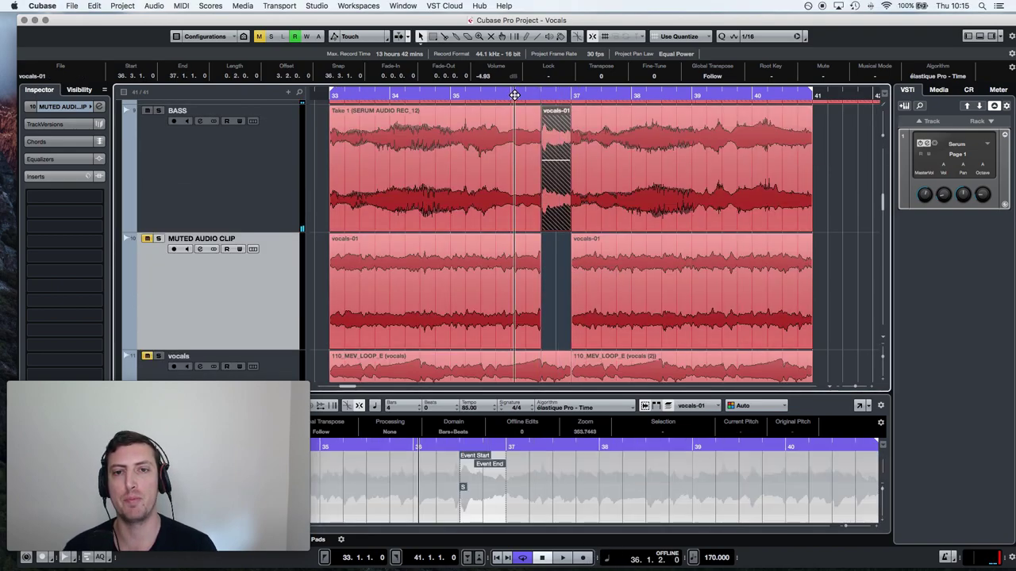
left_click_drag(548, 165, 556, 193)
key("space")
- Split the vocal slice on the BASS track between 36.3 and 36.4.4 at every sixteenth note
left_click_drag(540, 94, 542, 136)
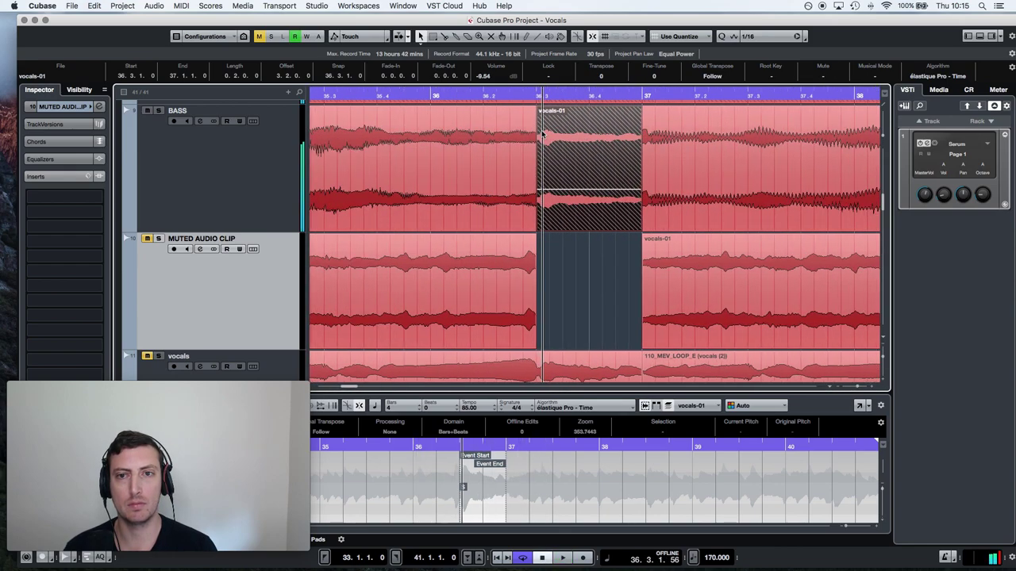
key("3")
left_click(616, 134)
left_click(603, 141)
left_click(589, 144)
left_click(577, 144)
left_click(562, 145)
left_click(550, 143)
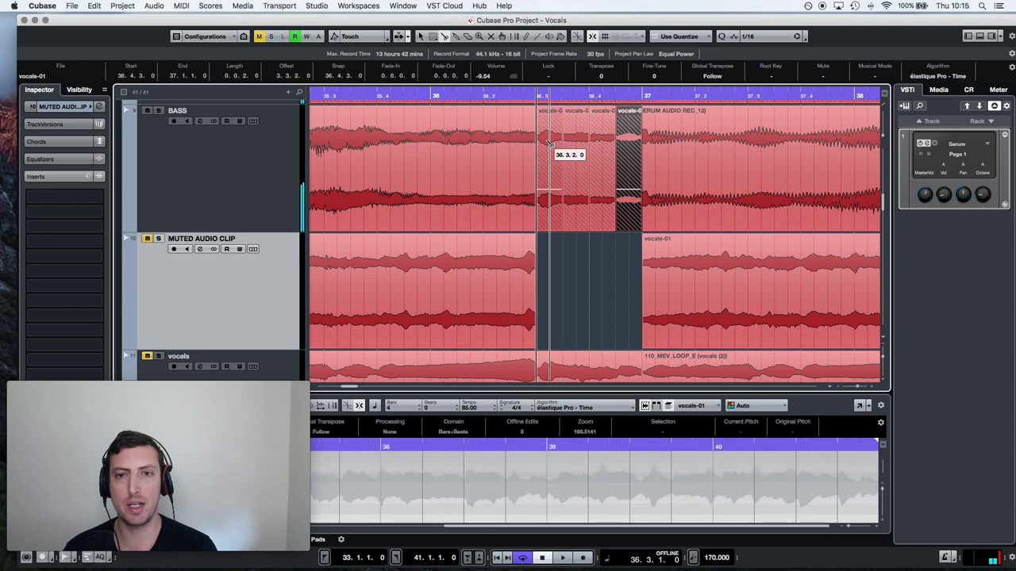
key("1")
- Split the vocal slice at 36.4.4, delete alternate sixteenth-note vocal pieces before bar 37 and play the result
key("space")
left_click(629, 140, "alt")
left_click(634, 140)
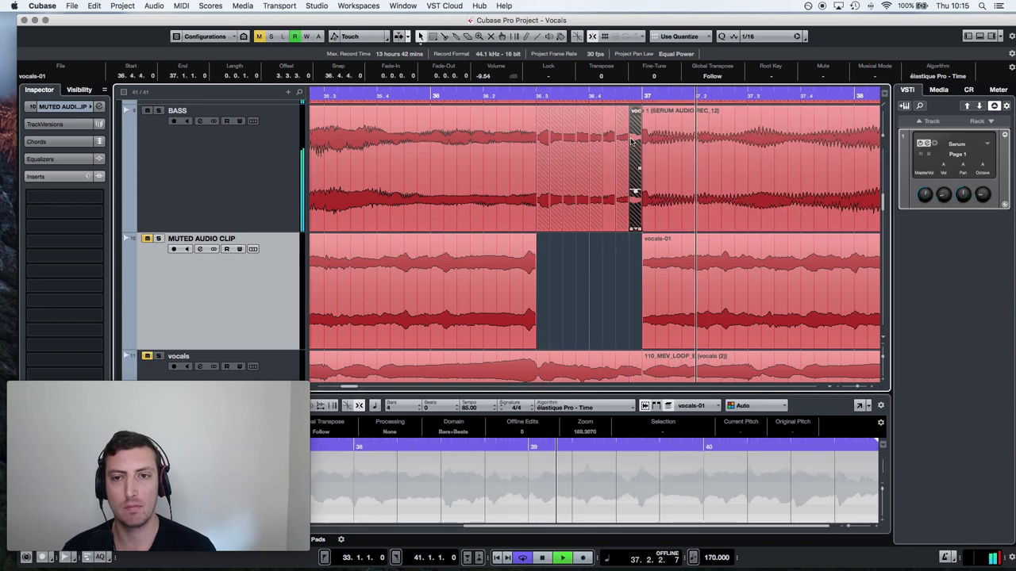
key("Delete")
left_click(556, 133)
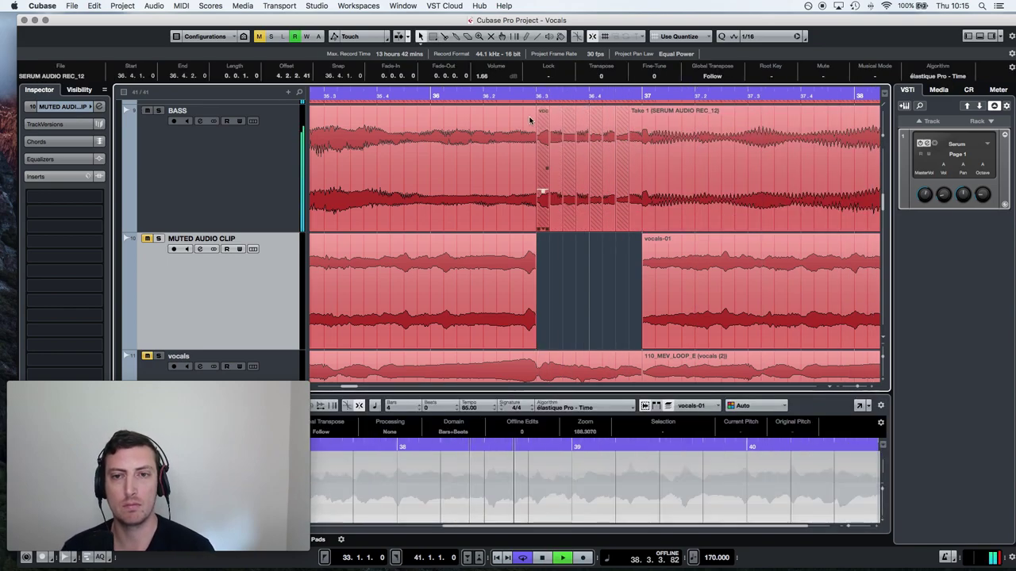
left_click(529, 96)
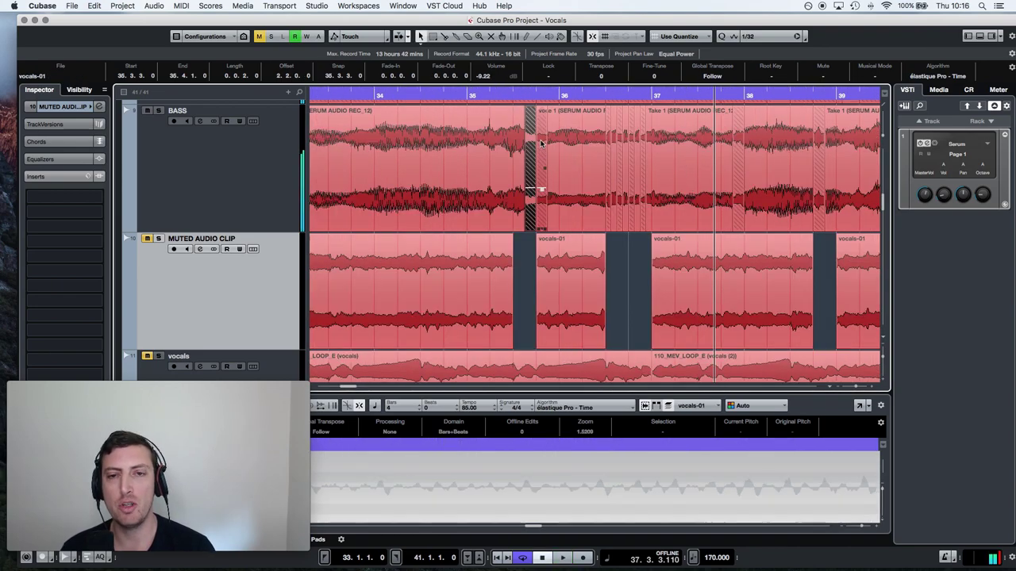
- Copy the eighth-note vocal slice from the last beat of bar 35 to 36.4.3 and split the vocal slices at 36.4.4 and 36.4.1.60
left_click_drag(541, 143, 642, 188)
double_click(606, 95)
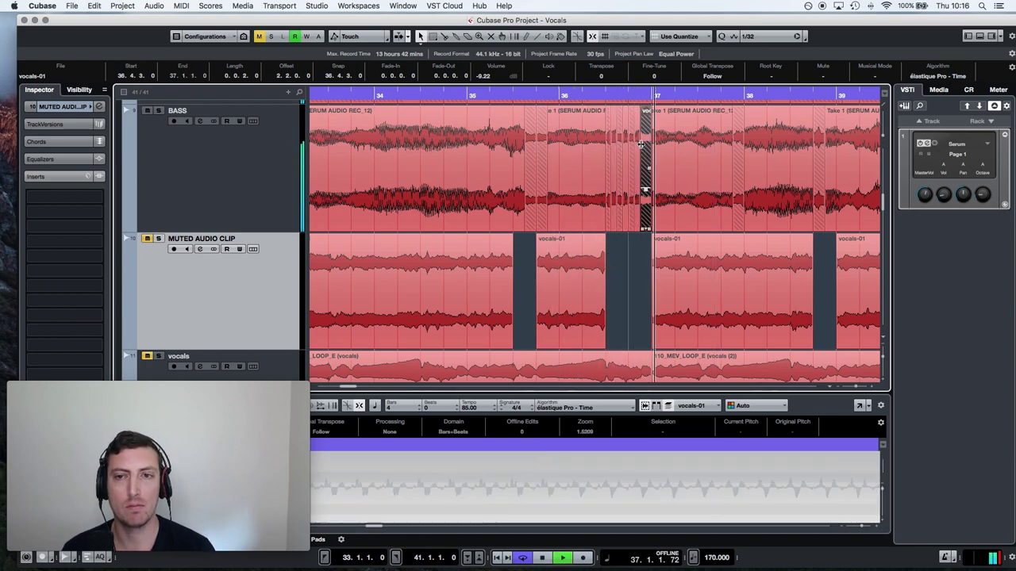
left_click_drag(606, 95, 607, 113)
left_click(732, 155, "alt")
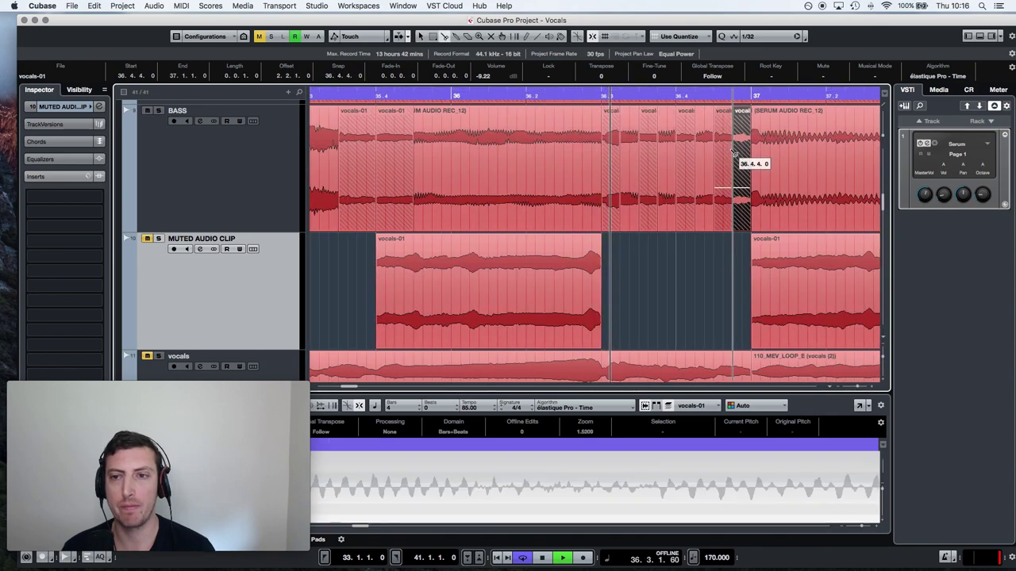
left_click(688, 145, "alt")
left_click(658, 141)
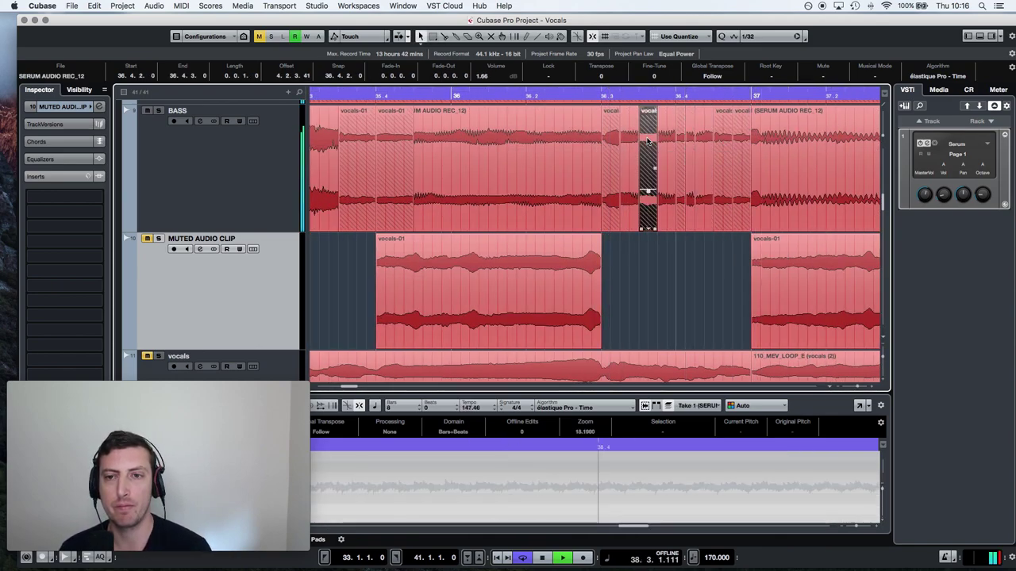
- Set the loop range from 36.3 to 37 and play it from its start
left_click(754, 96, "alt")
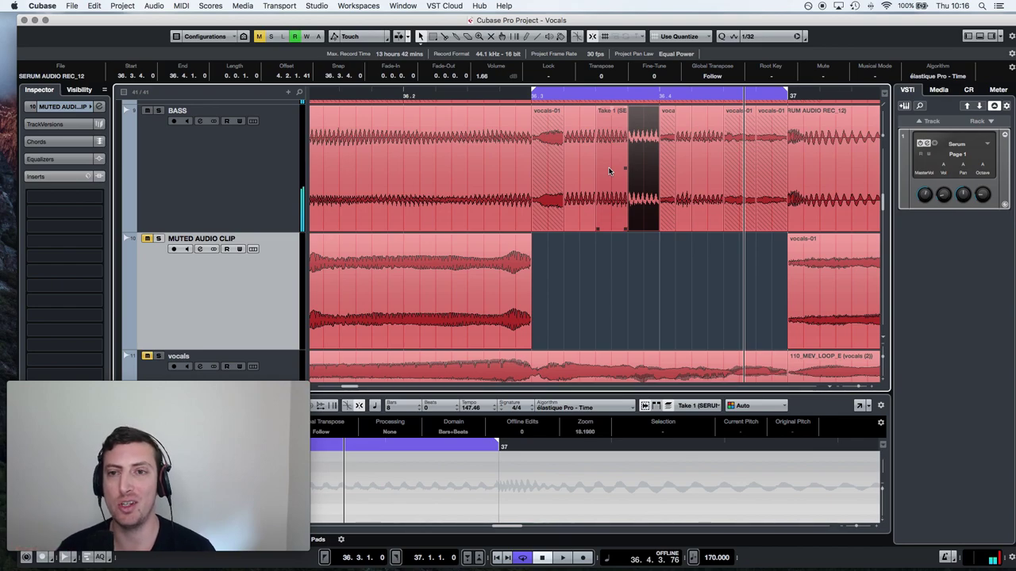
left_click(533, 94)
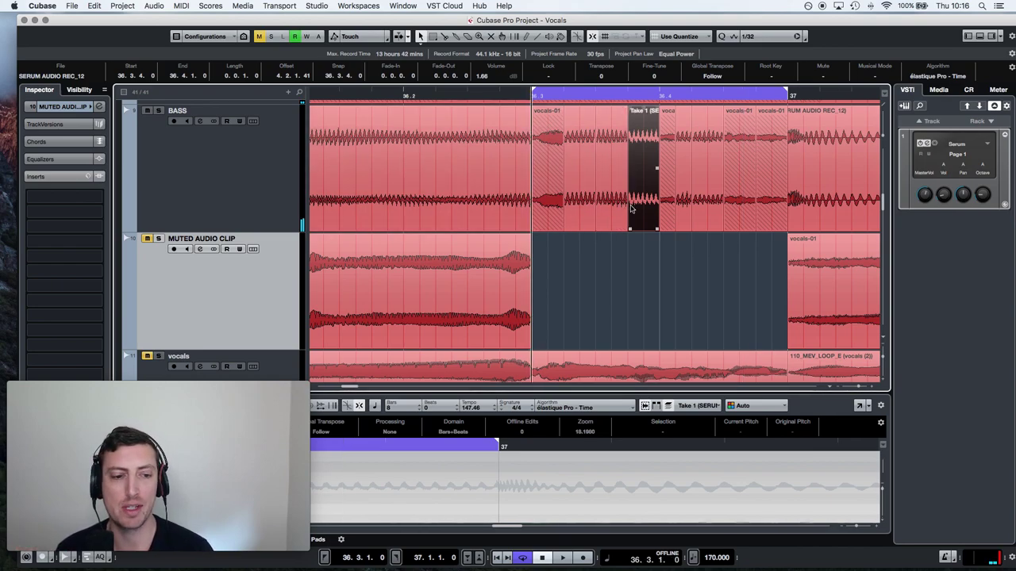
key("space")
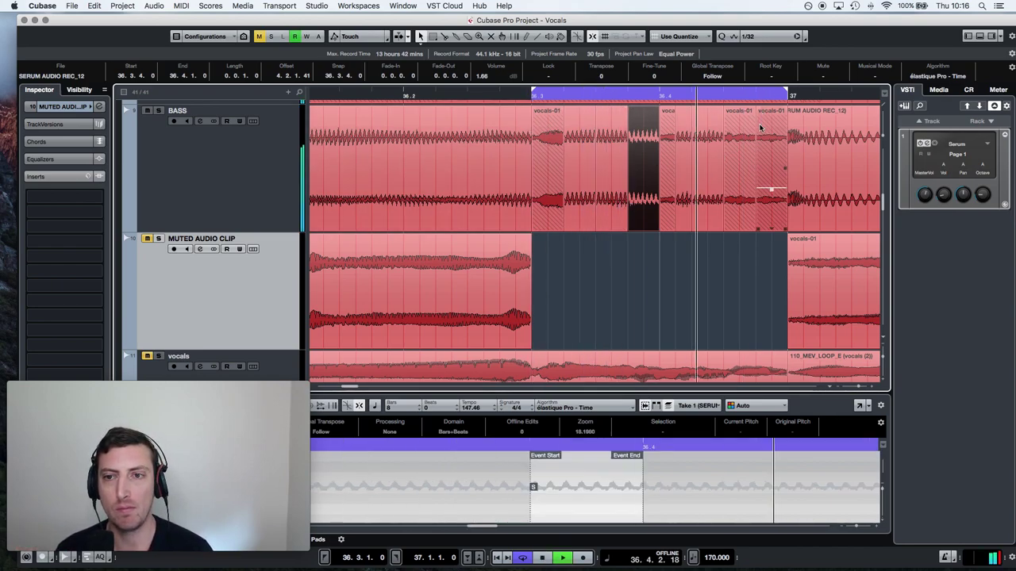
- Split the last two vocal slices of bar 36 on the BASS track into thirty-second notes and delete the final piece
left_click(737, 265)
left_click(746, 161, "alt")
left_click(762, 161, "alt")
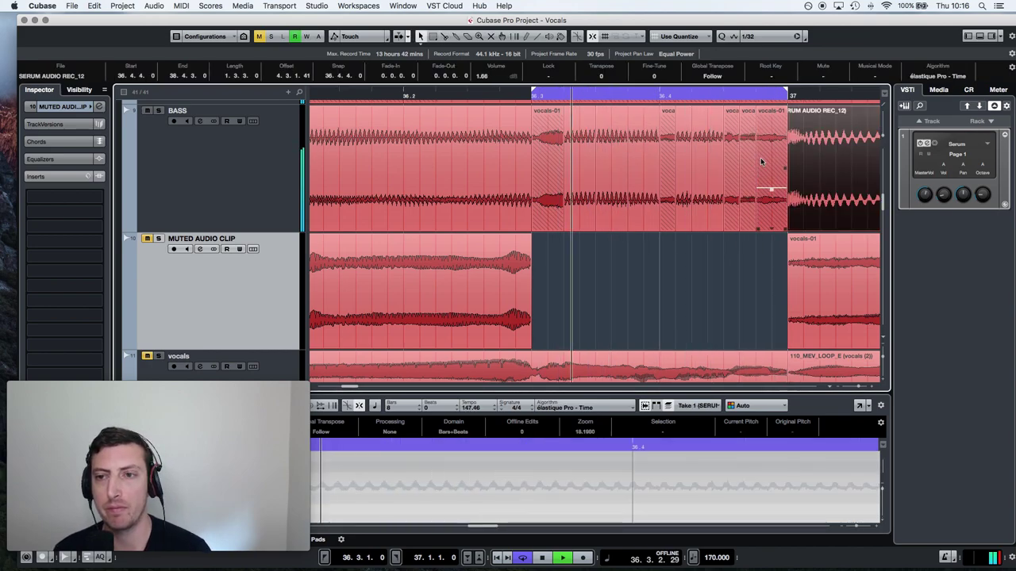
left_click(774, 161, "alt")
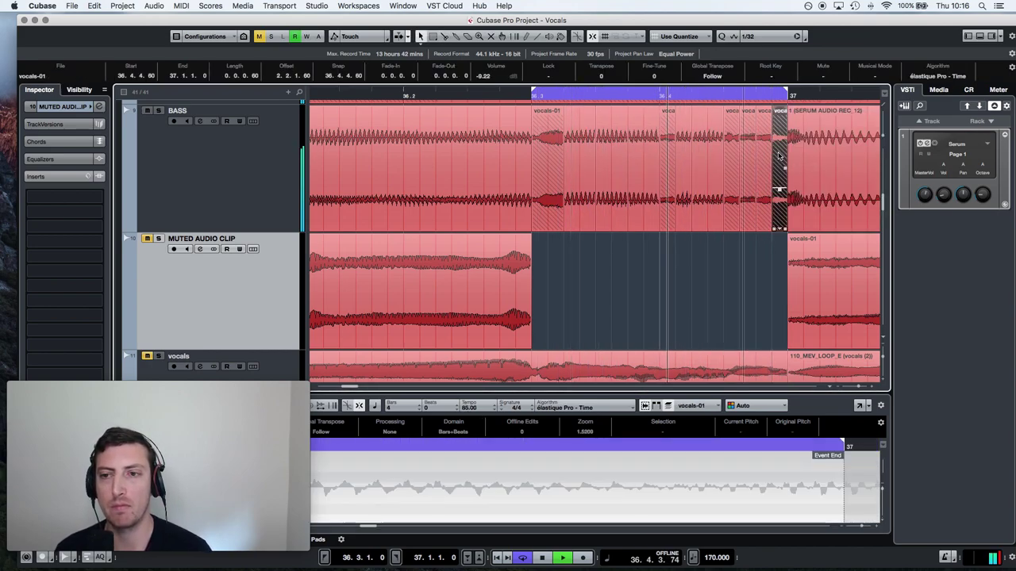
key("Delete")
- Set the loop range from 37.1.1 to 37.3.1
scroll(719, 230, "right", 5)
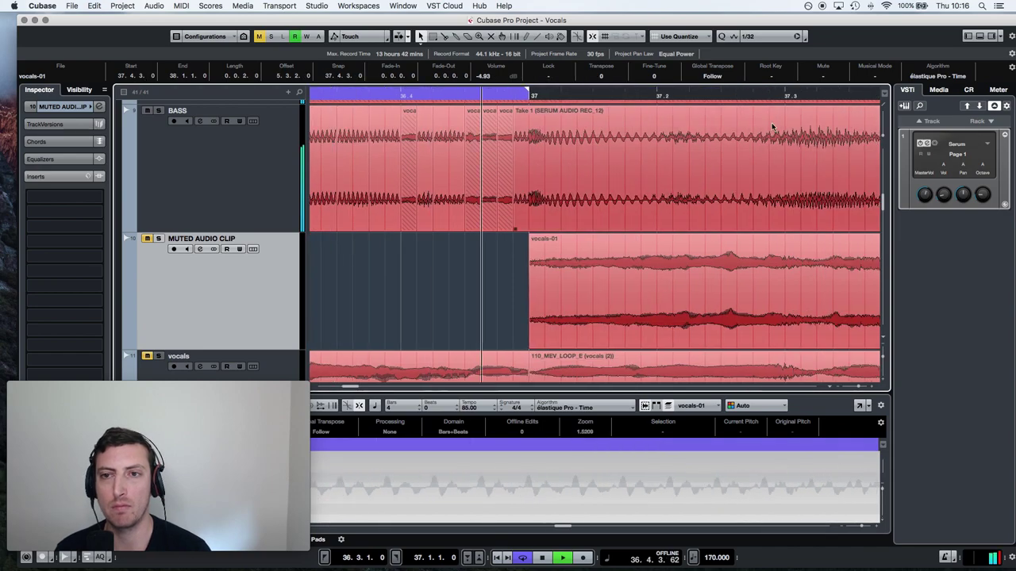
left_click(784, 96, "alt")
left_click(529, 96, "super")
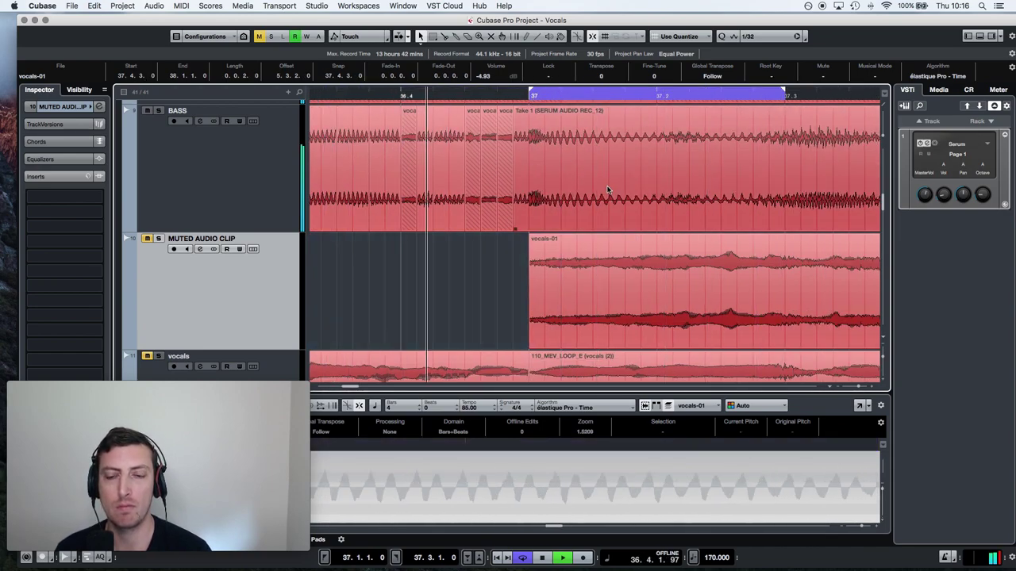
- Split the muted vocals-01 clip at 37.2, 37.2.2, 37.2.2.60, 37.2.3 and 37.3, and move the 37.2.2.60 slice onto the BASS track
left_click(783, 285)
left_click(658, 284)
left_click(690, 280)
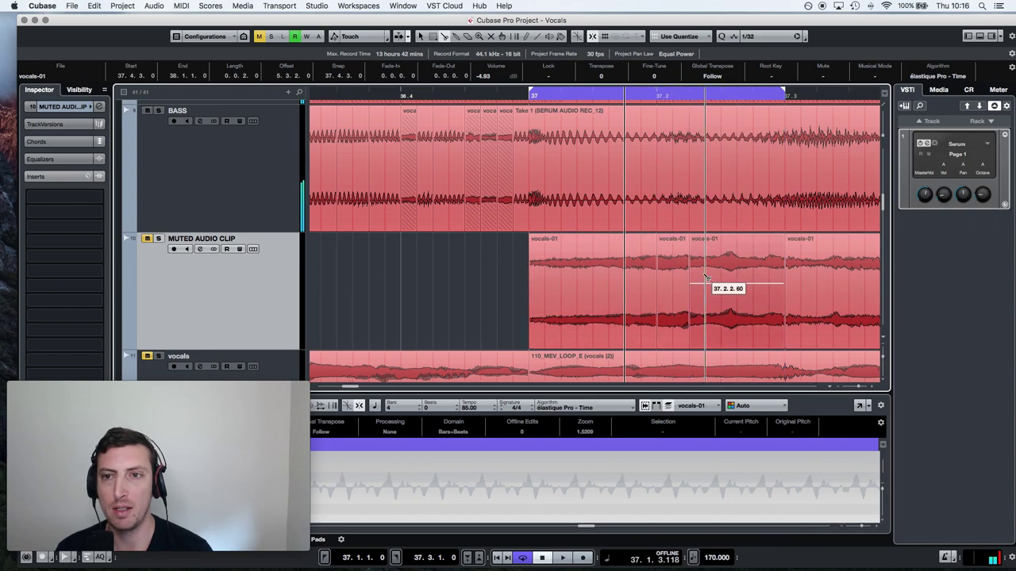
left_click(720, 279)
left_click(704, 272)
key("1")
left_click_drag(711, 283, 710, 193)
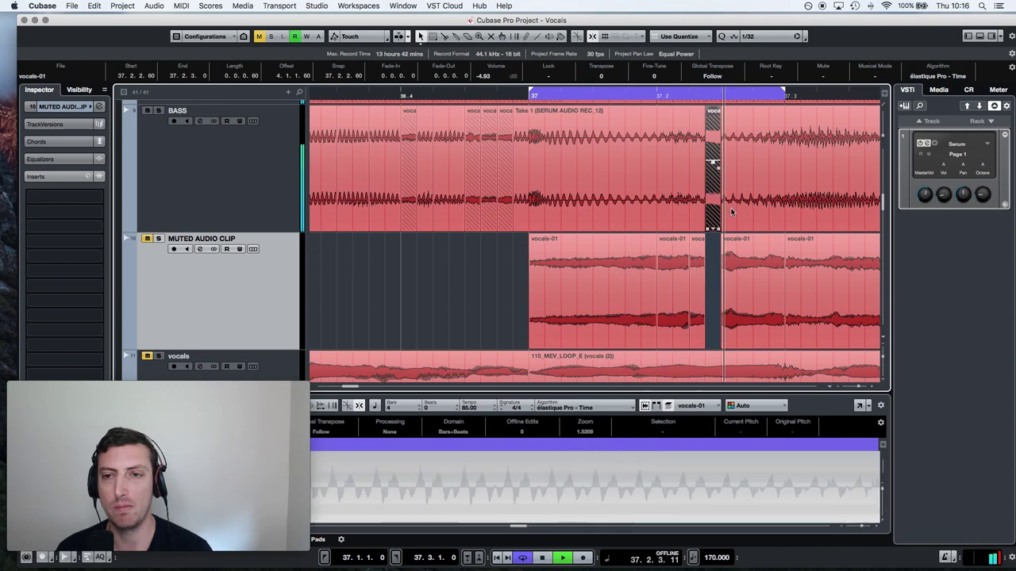
- Split the muted vocal at 37.2.1.60, move the slice starting at 37.2 onto the BASS track and shift it a thirty-second note later
key("3")
left_click_drag(713, 162, 712, 205)
left_click(673, 250, "alt")
left_click_drag(666, 249, 665, 209)
left_click_drag(667, 166, 683, 166)
- Split a short slice out of the muted vocal near 37.2.4 and move it onto the BASS track
left_click(761, 271)
left_click(771, 268)
key("1")
left_click_drag(762, 280, 759, 201)
- Split the muted vocal after 37.3 into thirty-second-note slices and move one of them onto the BASS track
key("3")
left_click(817, 272)
left_click(833, 272)
left_click(849, 270)
key("1")
mouse_move(830, 260)
left_mouse_down()
mouse_move(766, 178)
mouse_move(770, 193)
mouse_move(778, 123)
left_mouse_up()
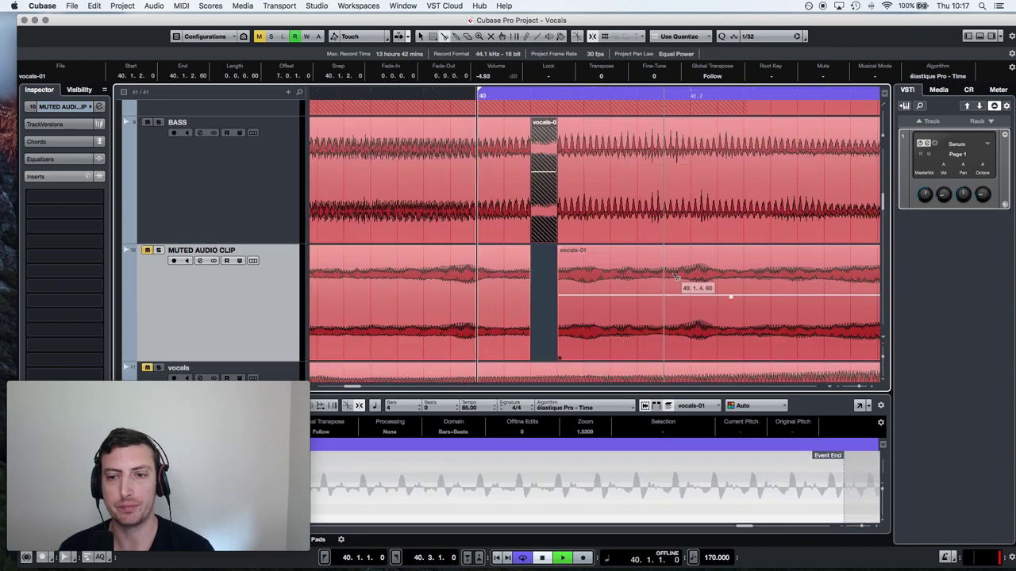
- Split thirty-second-note slices at 40.1.4.60, 40.2.2 and 40.2.3.60 out of the muted vocal and move them onto the BASS track
left_click_drag(675, 276, 676, 174)
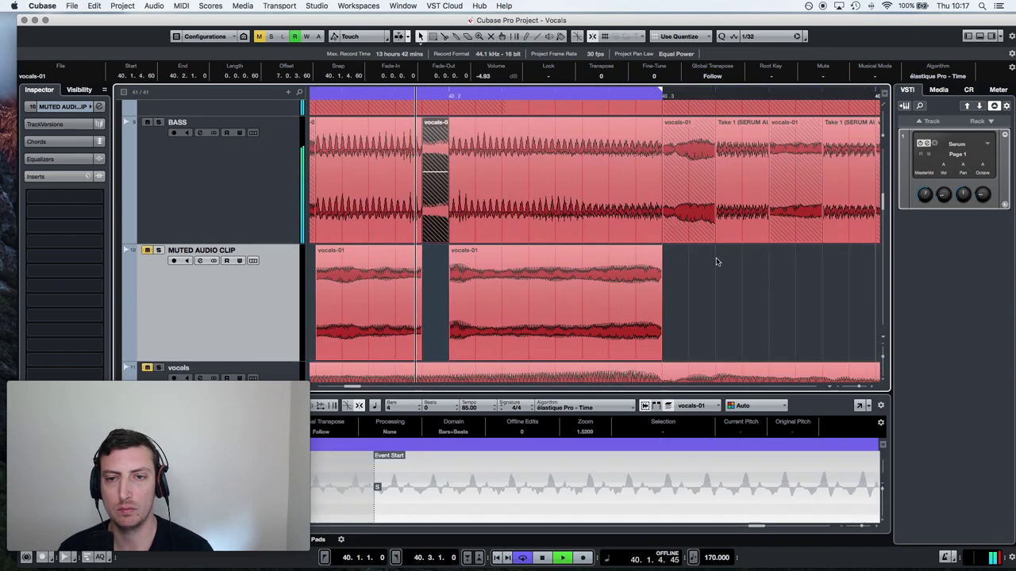
left_click(583, 287)
left_click(601, 284)
key("1")
left_click_drag(595, 283, 593, 184)
left_click_drag(859, 387, 858, 387)
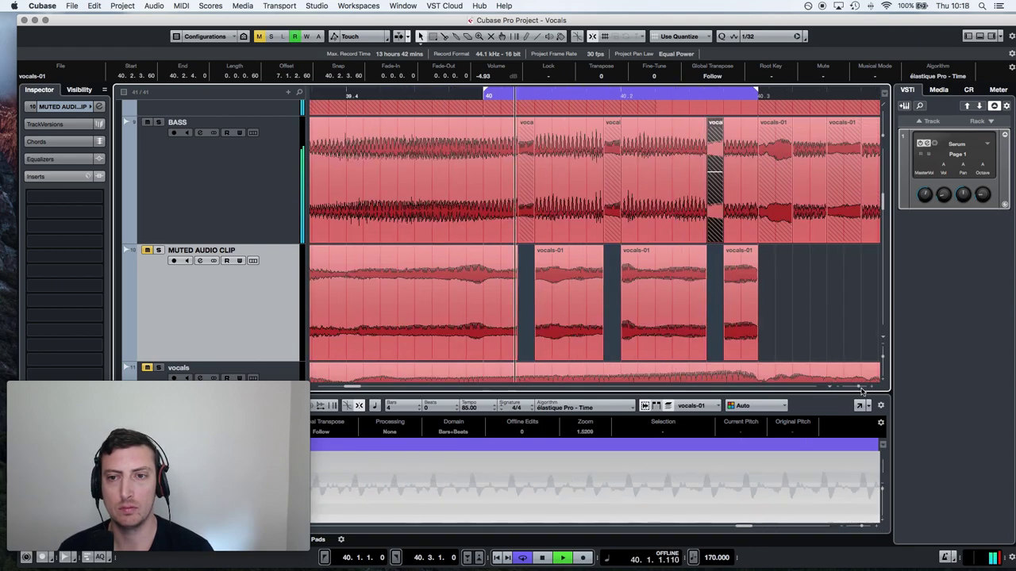
left_click(673, 302)
left_click_drag(666, 302, 665, 222)
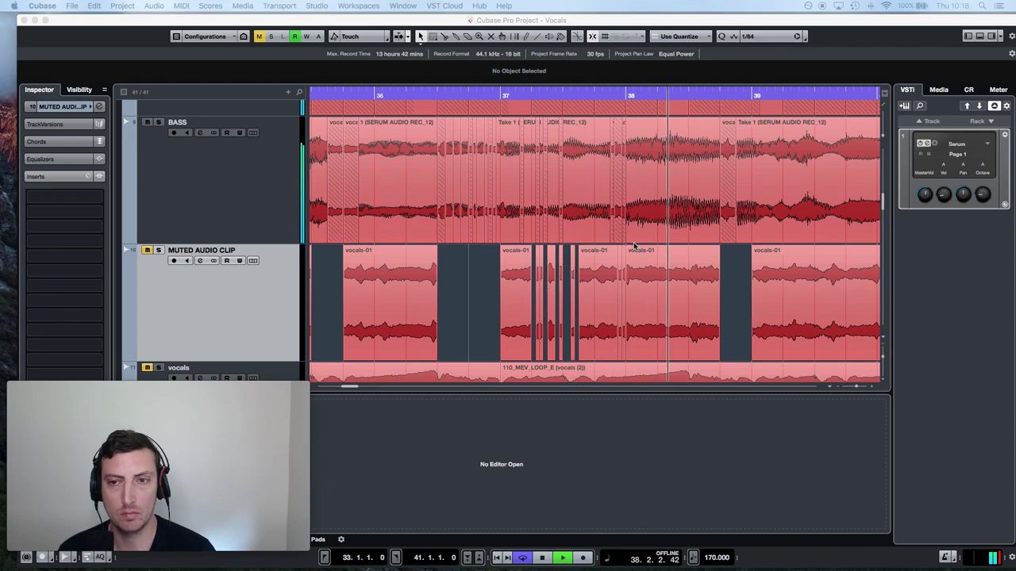
- Select all events on the BASS track from bar 33 to 41 and duplicate them directly after
scroll(560, 203, "right", 3)
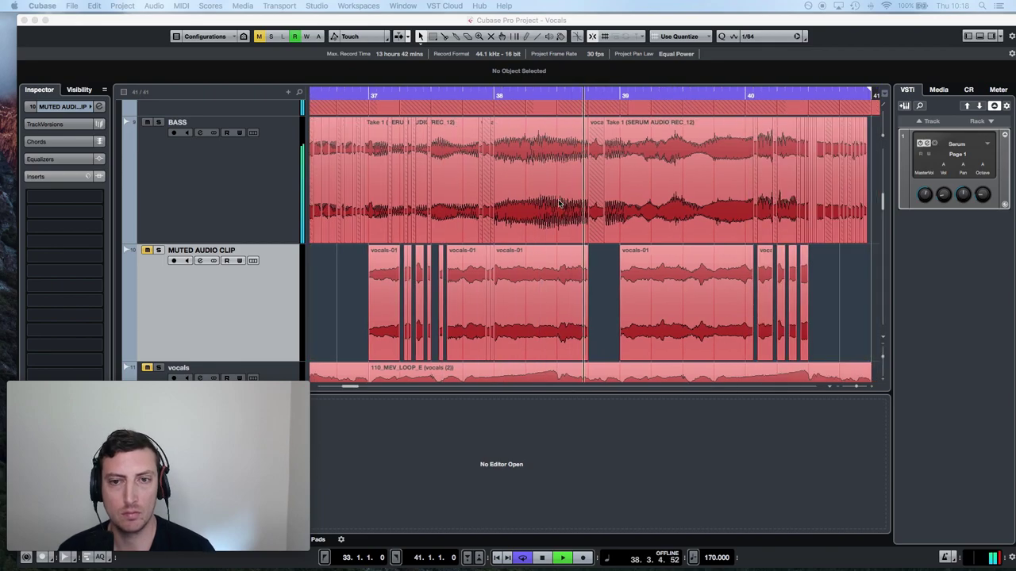
scroll(603, 199, "right", 5)
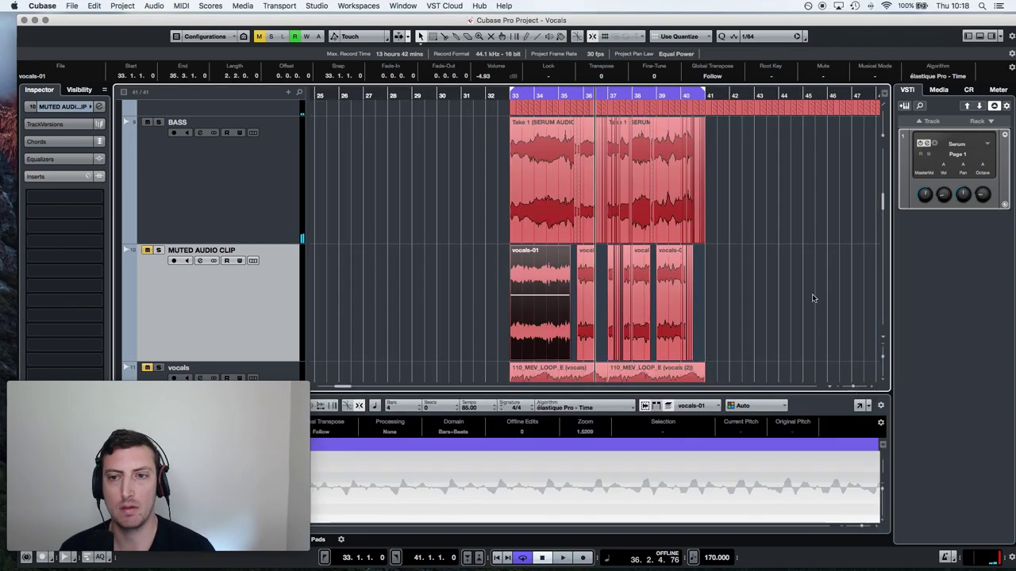
left_click_drag(742, 120, 546, 142)
scroll(559, 168, "right", 3)
key("super+d")
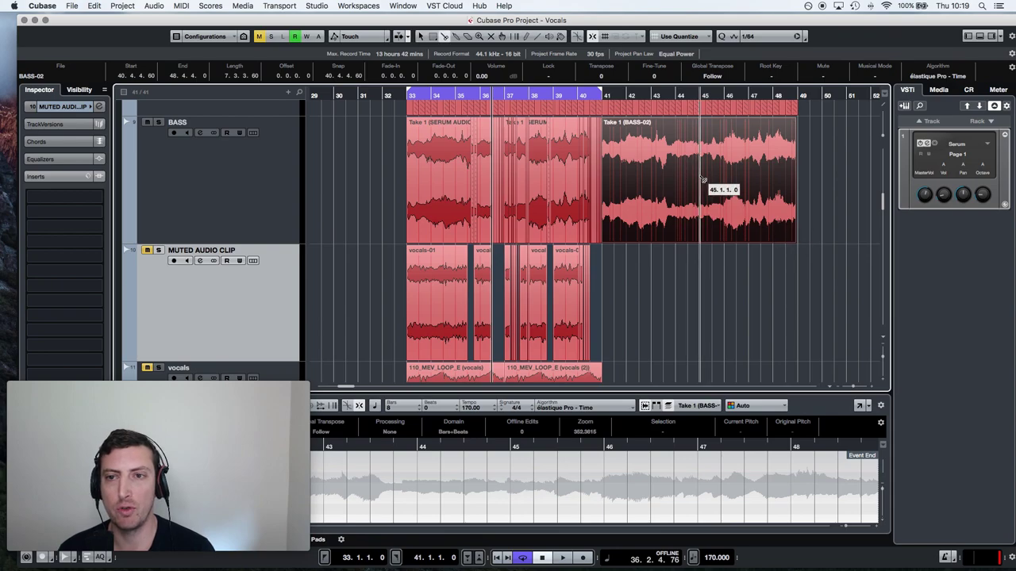
- Split the rendered BASS-02 clip at bar 45 and time-stretch its first part to half length, ending at bar 43
left_click(701, 162)
key("1")
left_click_drag(601, 96, 603, 195)
scroll(763, 170, "right", 3)
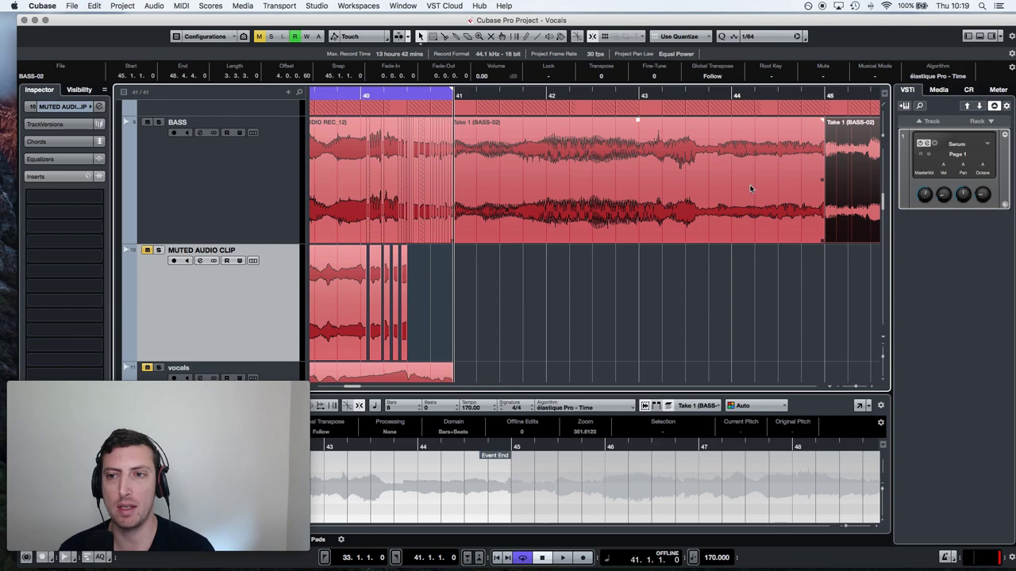
left_click(750, 188)
left_click_drag(821, 244, 636, 229)
left_click(846, 187)
- Paste the time-stretched BASS-02 clip onto the MUTED AUDIO CLIP track near bar 34 during playback
scroll(674, 252, "left", 7)
scroll(431, 136, "left", 4)
scroll(433, 137, "left", 4)
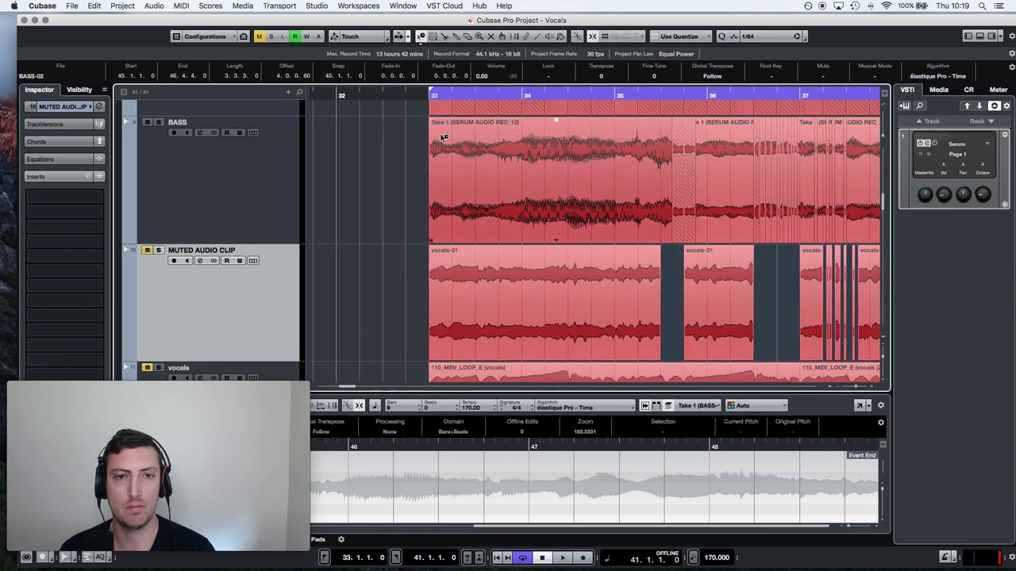
key("space")
key("super+v")
left_click_drag(522, 281, 605, 281)
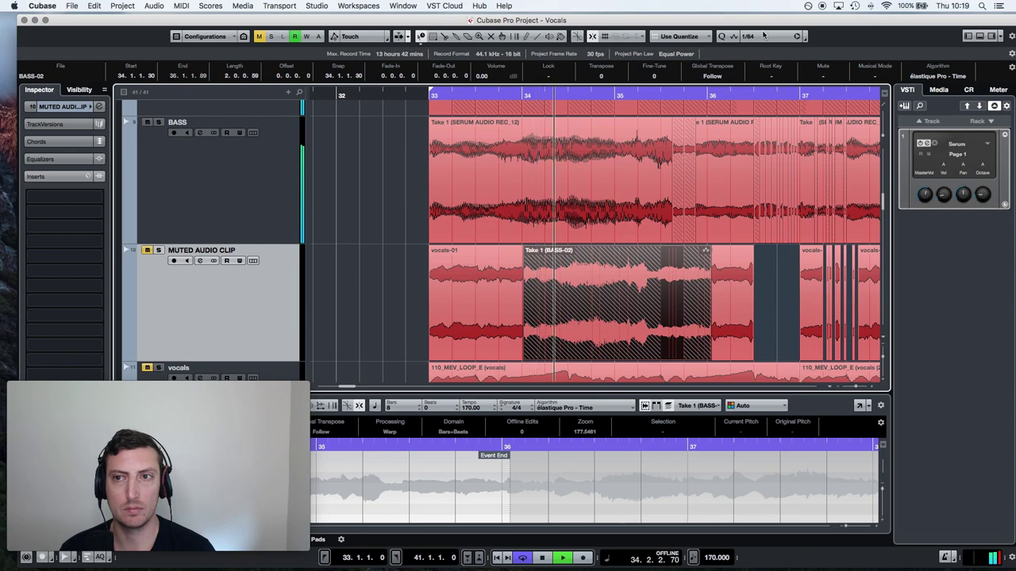
- Set the quantize grid to 1/16 and move the stretched BASS-02 clip to bar 33
left_click(758, 36)
left_click(760, 15)
left_click_drag(562, 329, 468, 342)
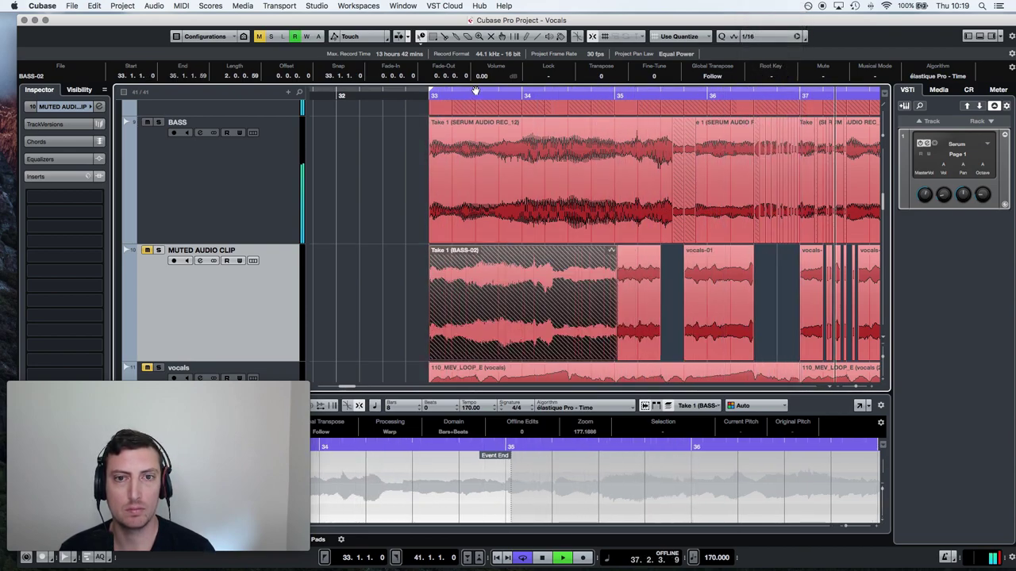
- Loop bars 33 to 35, split the stretched clip at 34.4 and 34, and move its 34.4 slice onto the BASS track
left_click(609, 96, "alt")
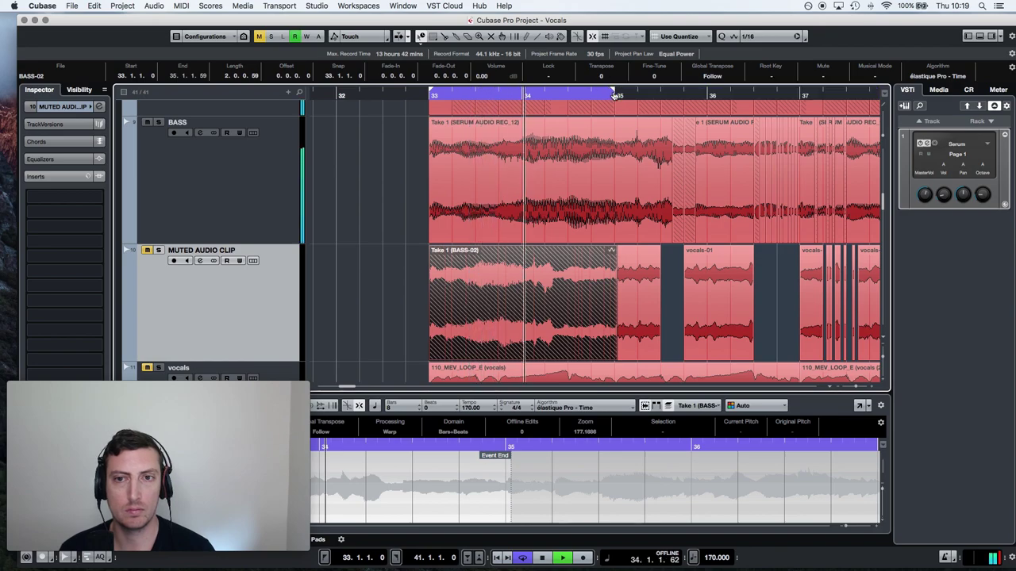
left_click(594, 309, "alt")
left_click_drag(606, 305, 609, 216)
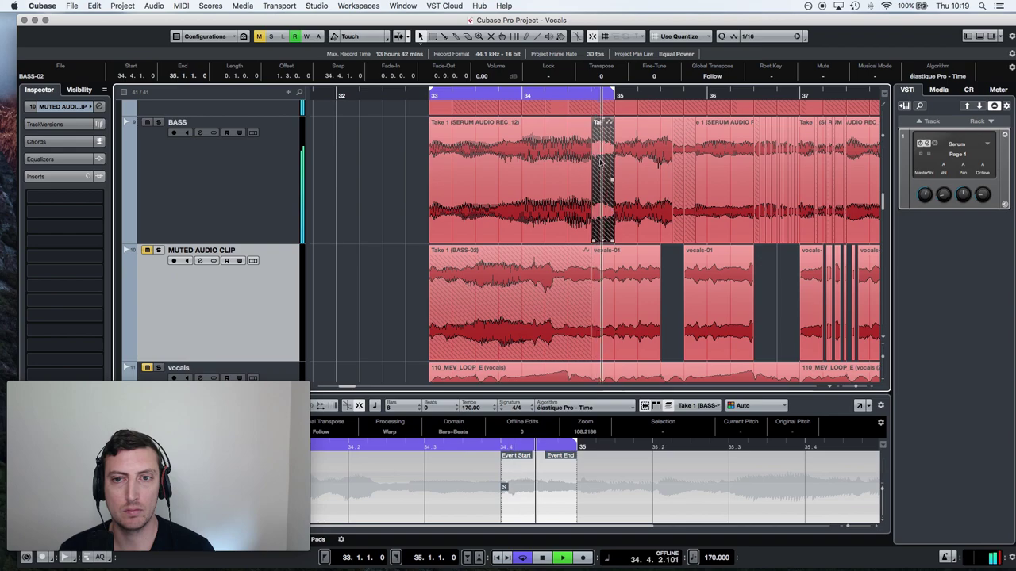
key("3")
left_click(522, 286)
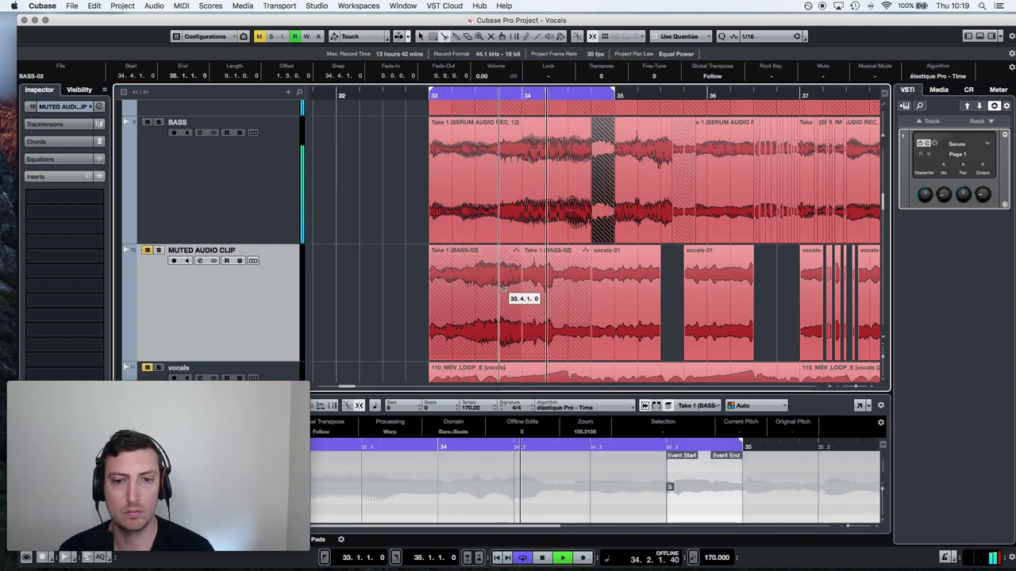
- Delete all clips on the MUTED AUDIO CLIP track and the leftover BASS-02 clip at bar 45
left_click_drag(477, 287, 686, 300)
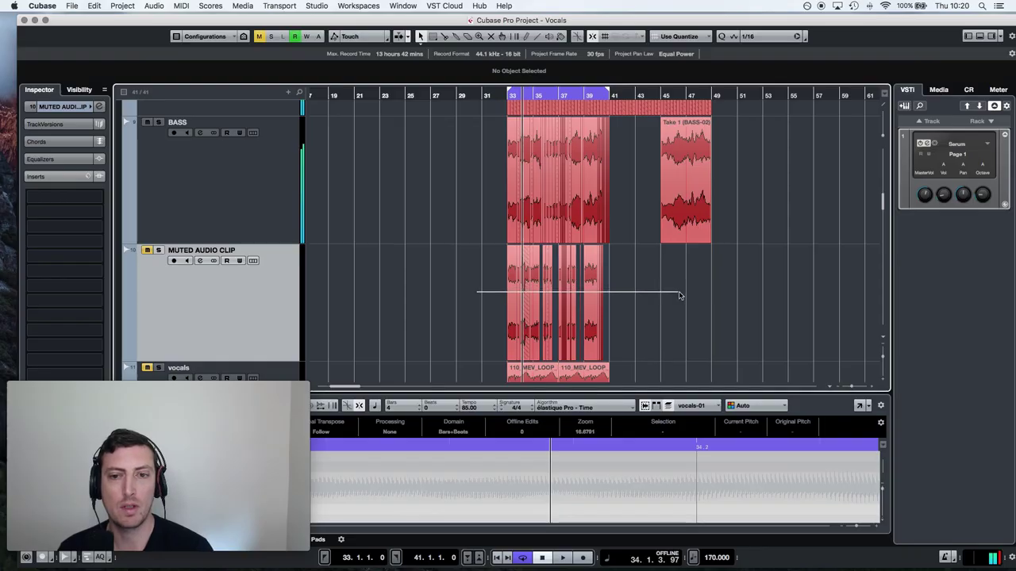
key("Delete")
left_click_drag(766, 196, 505, 177)
key("Delete")
- Duplicate the BASS events from bars 33–41 to bar 41 and bounce the copies into a single audio file
key("super+d")
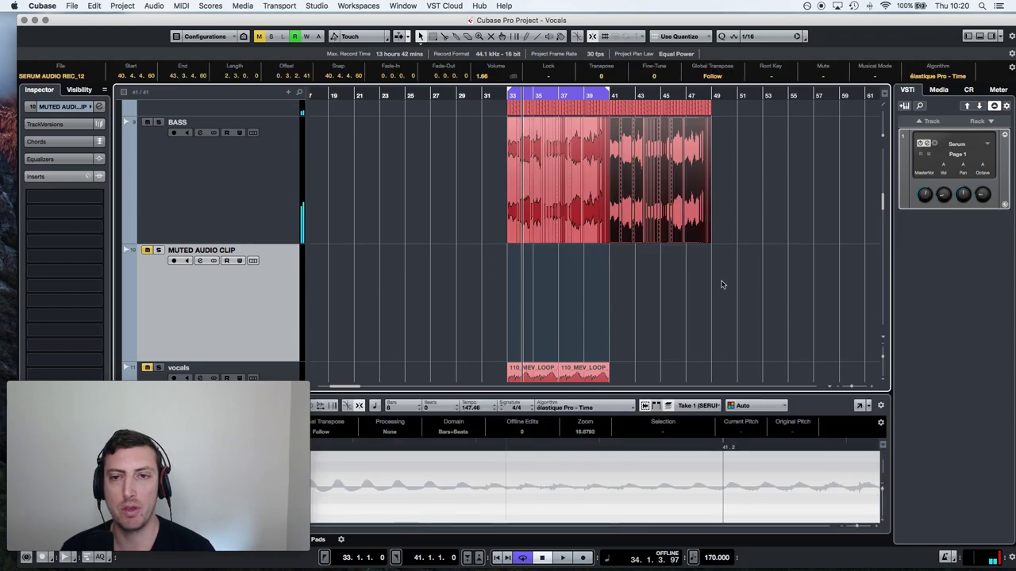
left_click(155, 6)
left_click(198, 181)
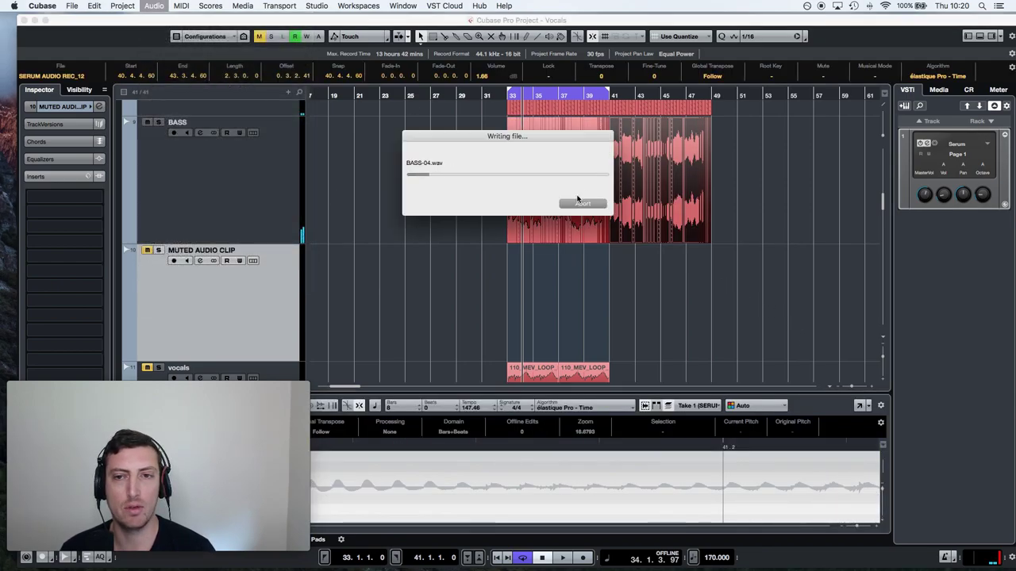
- Reverse the newly bounced BASS-04 clip on the BASS track at bar 41
key("Return")
left_click(154, 6)
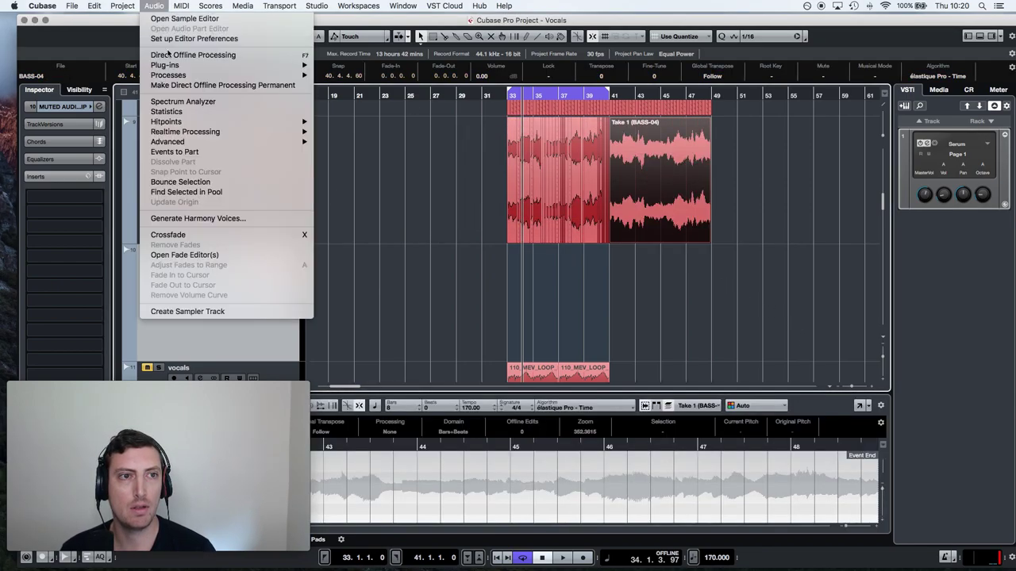
mouse_move(238, 75)
left_click(338, 165)
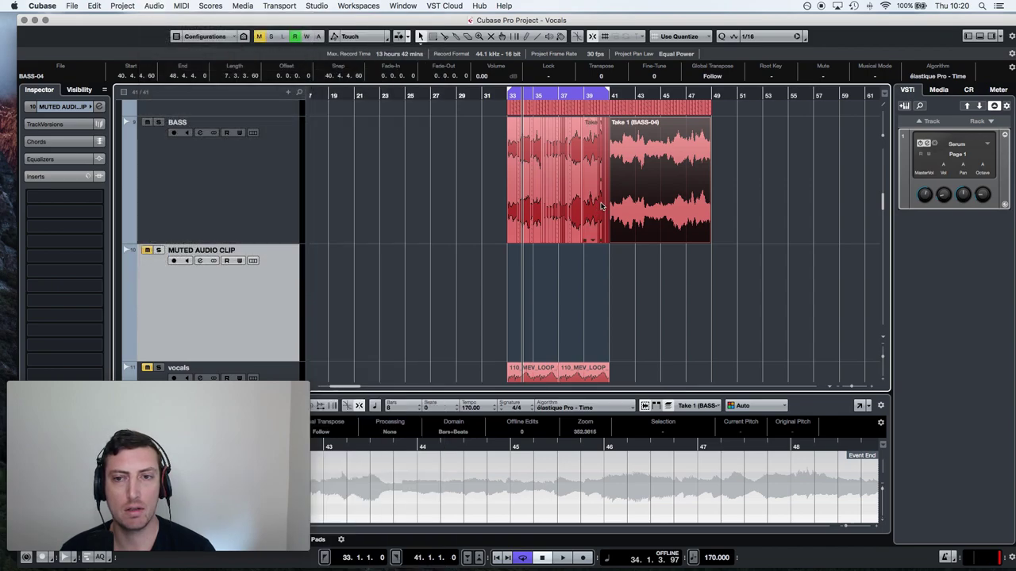
- Pitch-shift the reversed BASS-04 clip up by 12 semitones without time correction
left_click(154, 6)
mouse_move(191, 67)
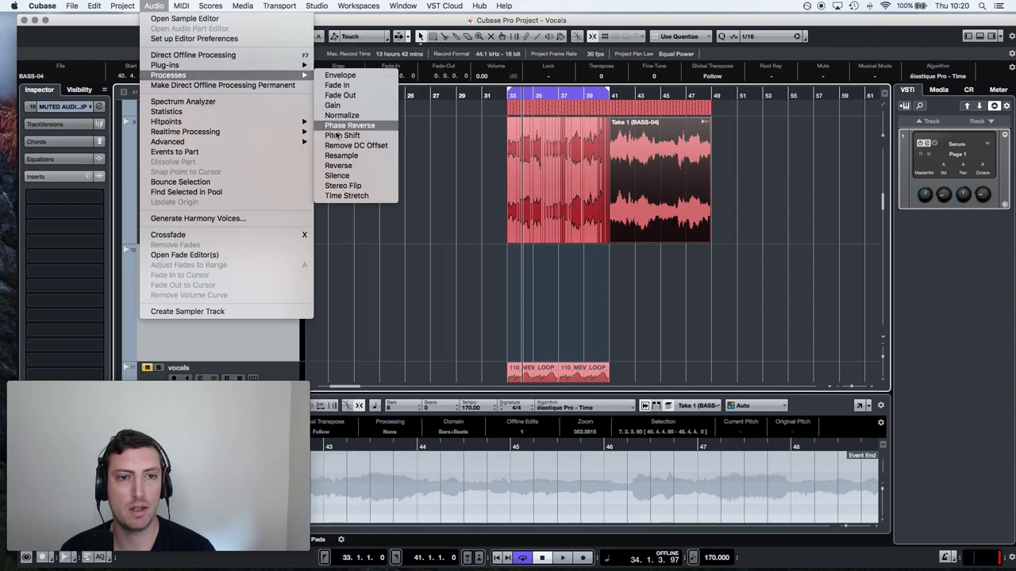
left_click(341, 135)
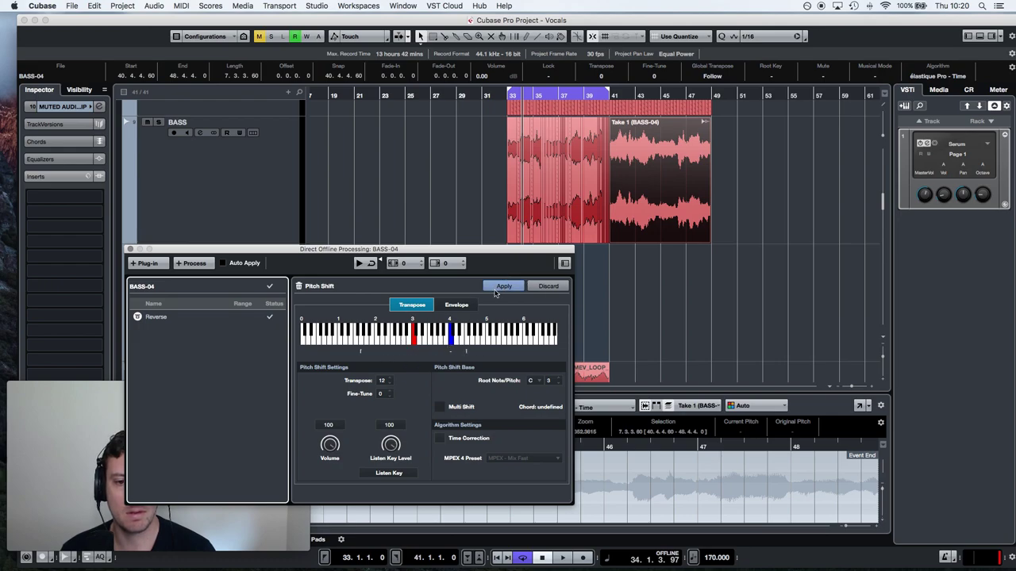
left_click(496, 287)
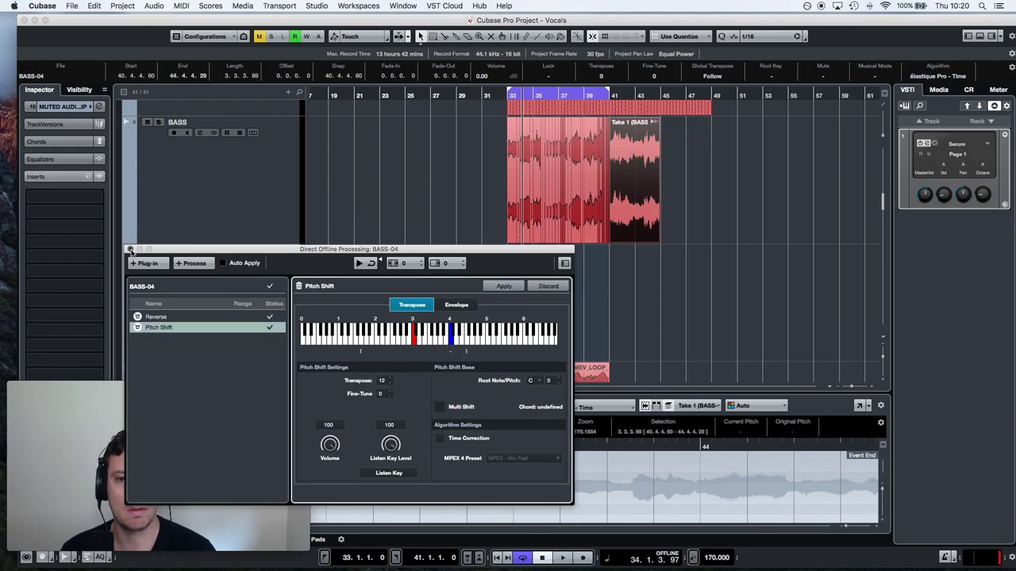
left_click(130, 249)
- Move the pitched BASS-04 clip to bar 33 on the MUTED AUDIO CLIP track and play the loop
left_click_drag(643, 179, 544, 303)
left_click_drag(506, 95, 503, 141)
left_click_drag(544, 291, 559, 295)
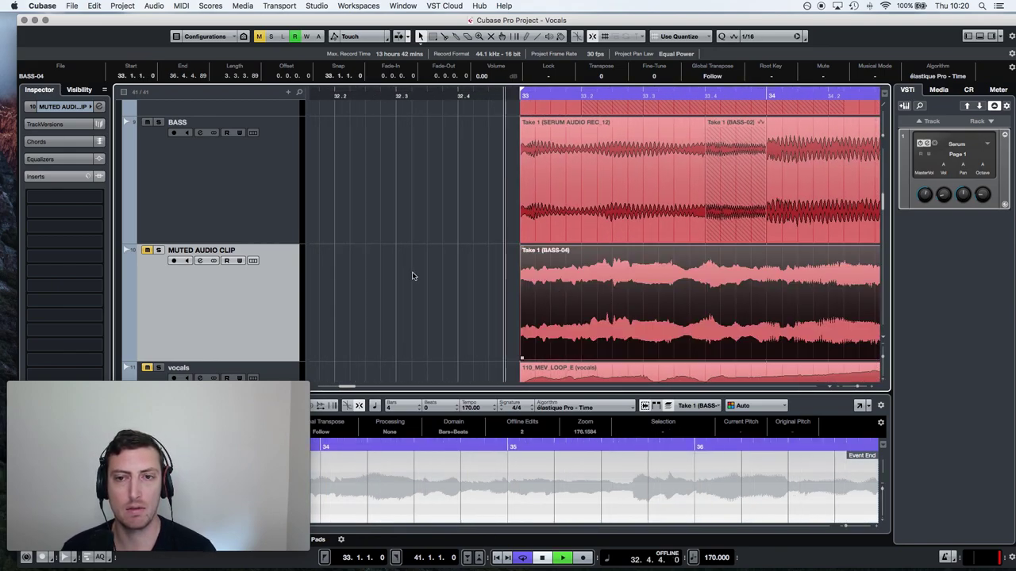
scroll(463, 278, "right", 5)
left_click(157, 250)
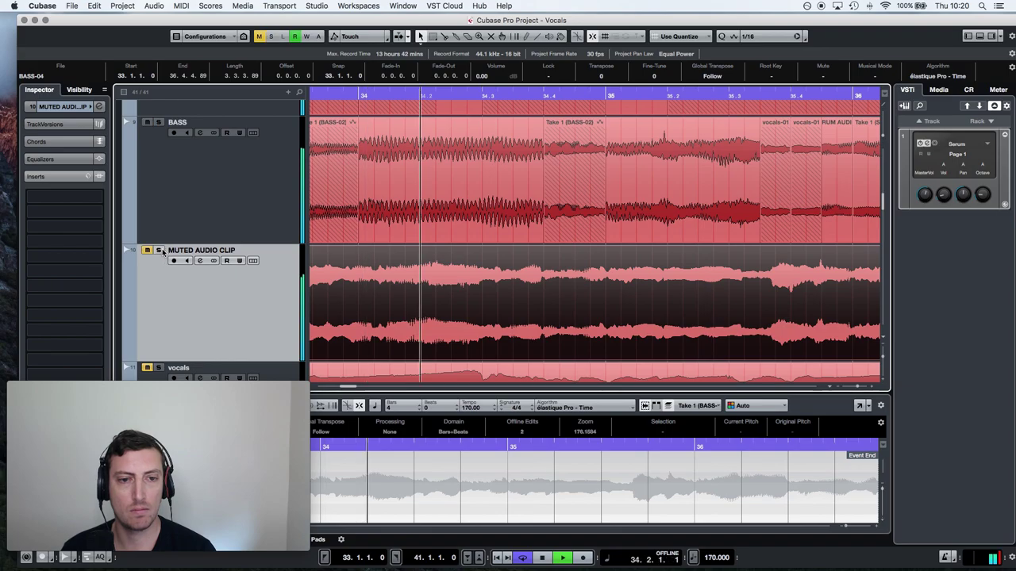
- Split the BASS-04 clip at 34 and 33.4, and move slices onto the BASS track, placing one at 39.4.4
scroll(444, 277, "left", 3)
left_click(456, 274)
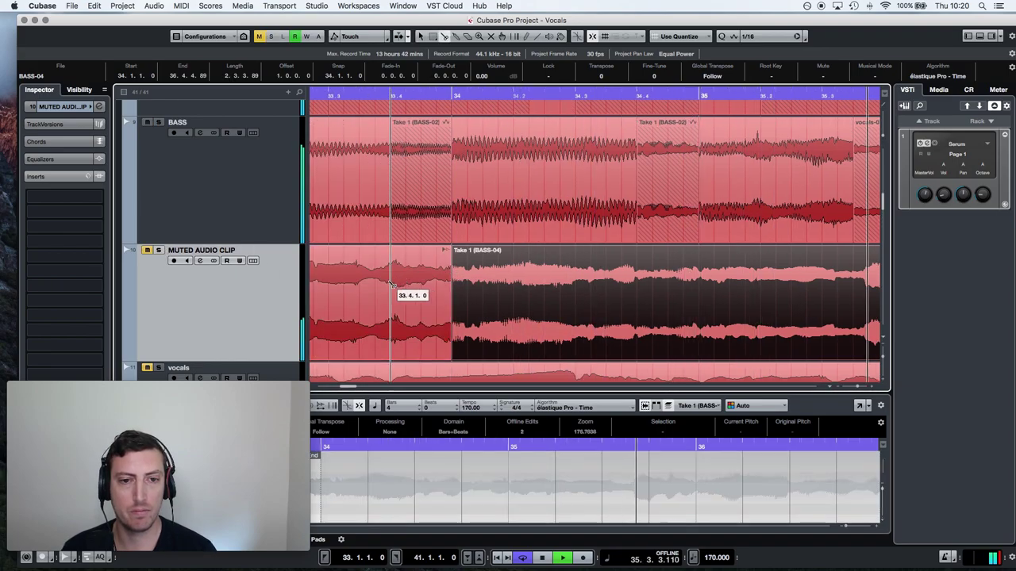
left_click(391, 283)
key("1")
scroll(527, 299, "left", 2)
left_click_drag(564, 297, 596, 206)
left_click_drag(681, 295, 674, 220)
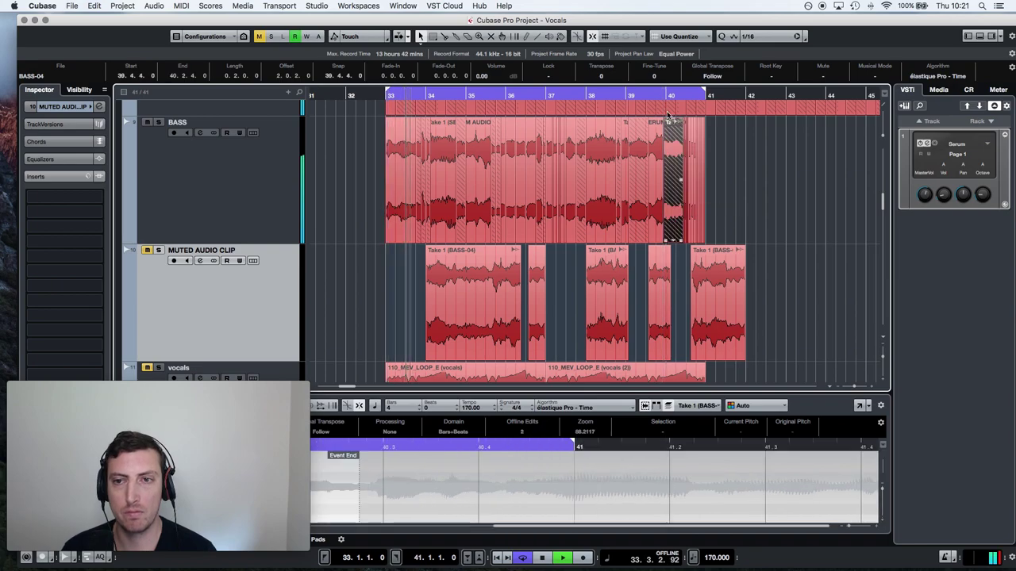
- Split the BASS-04 slice around bar 40 on the BASS track into short pieces on the 1/16 grid, up to 40.2
left_click(662, 94)
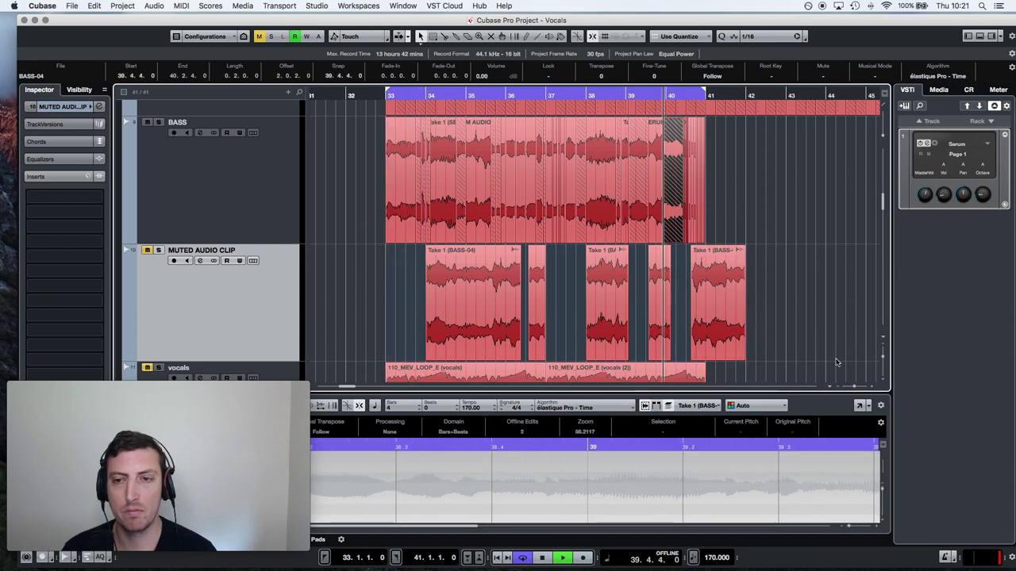
key("h")
key("h")
key("h")
key("h")
key("3")
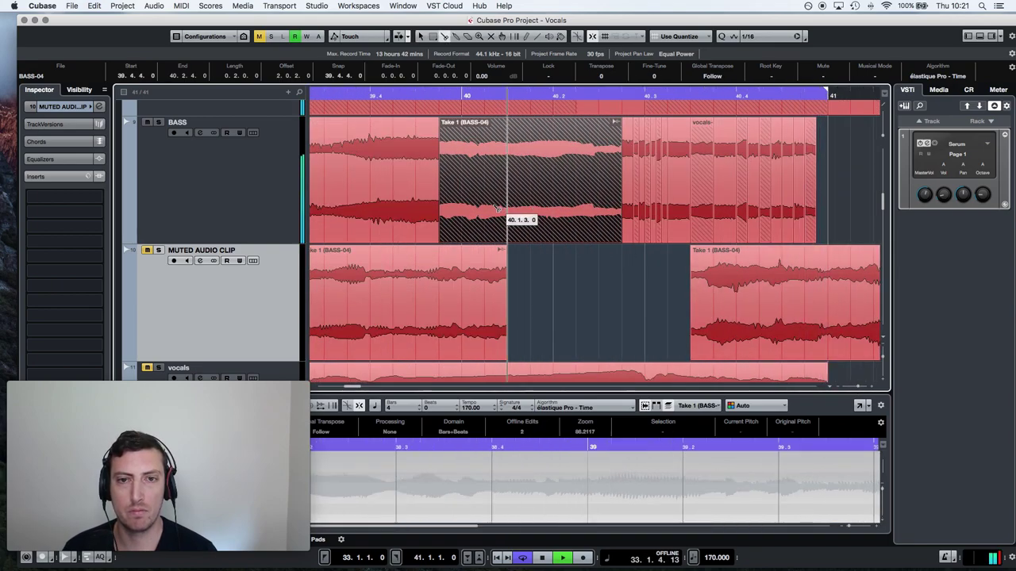
left_click(498, 202)
left_click(514, 197)
left_click(532, 192)
left_click(563, 190)
key("1")
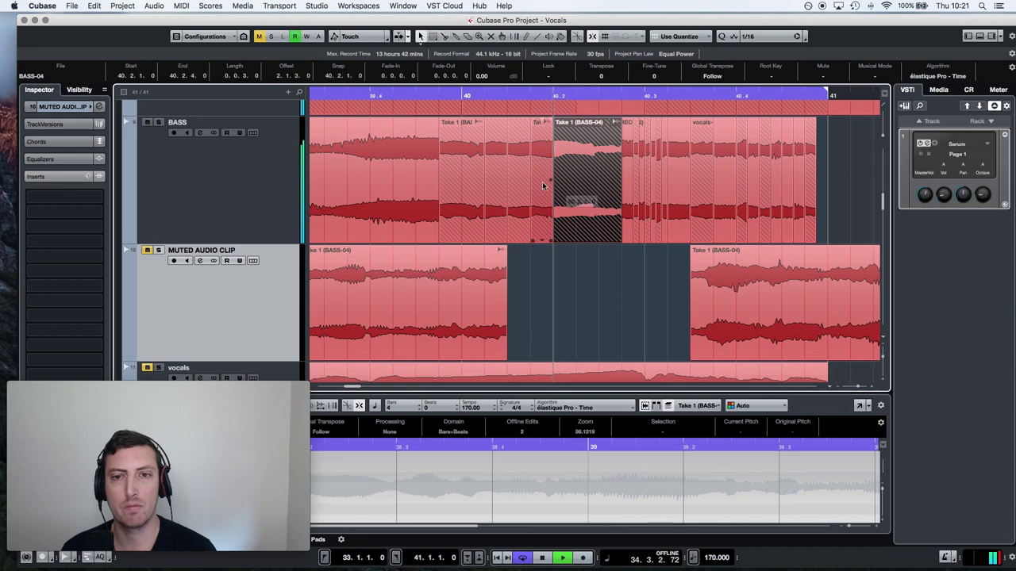
- Delete selected pieces of the split BASS-04 slice around bar 40 and add further cuts to form a stuttered pattern
left_click(543, 184)
key("Delete")
left_click(494, 144)
key("Delete")
key("3")
left_click(468, 155)
left_click(591, 151)
left_click(586, 152)
key("1")
left_click(594, 178)
key("Delete")
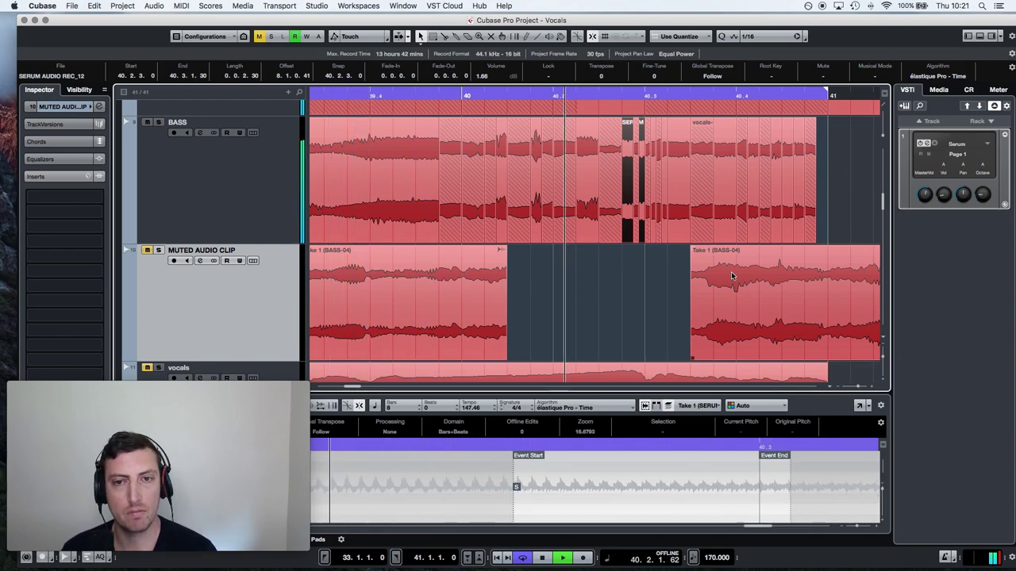
- Duplicate the closing BASS events from about 40.3 and move the copies to start at bar 41
scroll(707, 257, "right", 5)
key("space")
left_click_drag(613, 153, 395, 164)
left_click(396, 164)
key("1")
left_click_drag(663, 156, 396, 178)
key("super+d")
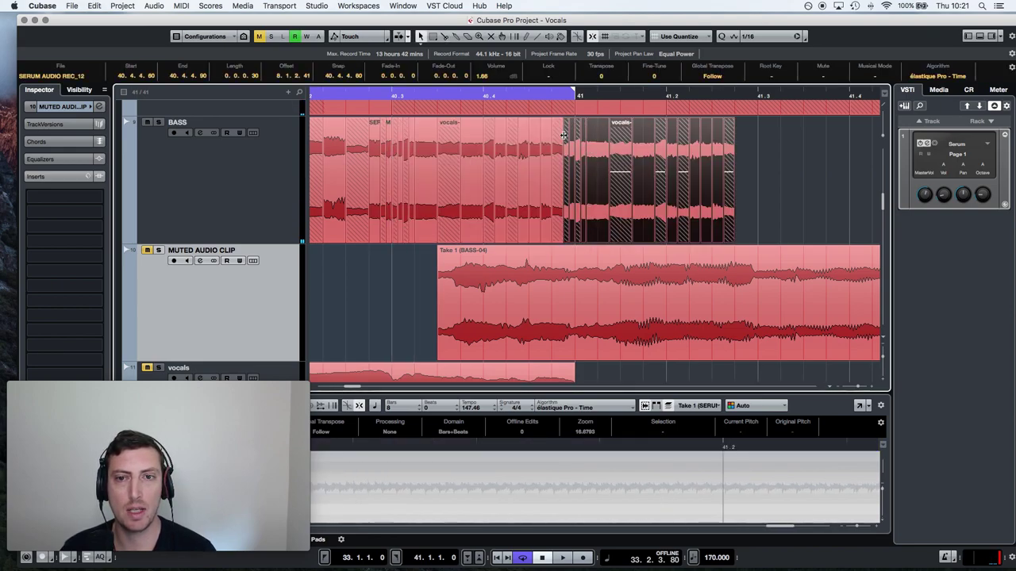
left_click_drag(577, 149, 588, 148)
- Bounce the copied events at bar 41 into one audio clip and pitch-shift it up by 12 semitones
left_click(154, 6)
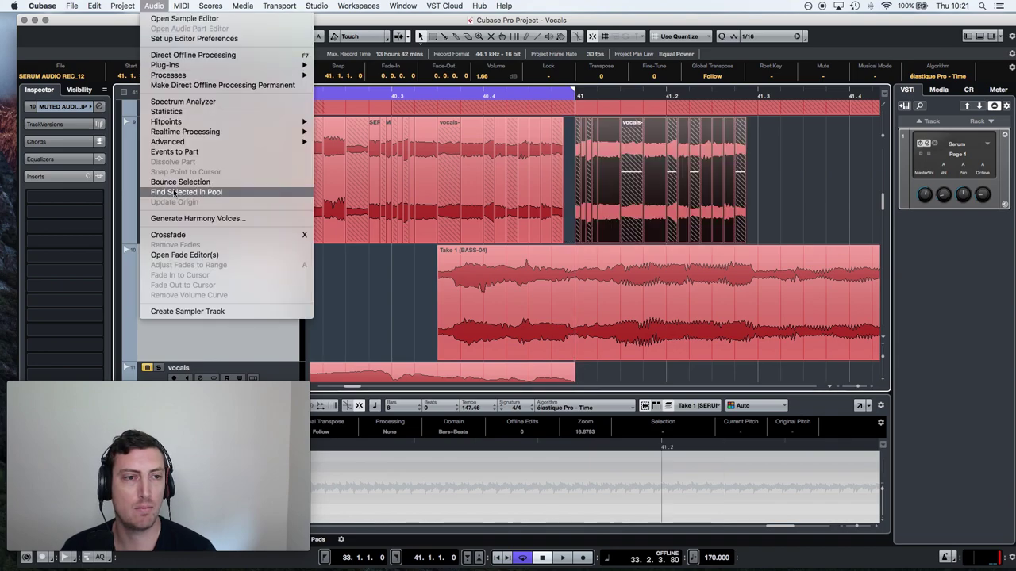
left_click(238, 183)
left_click(573, 203)
left_click(127, 6)
mouse_move(154, 6)
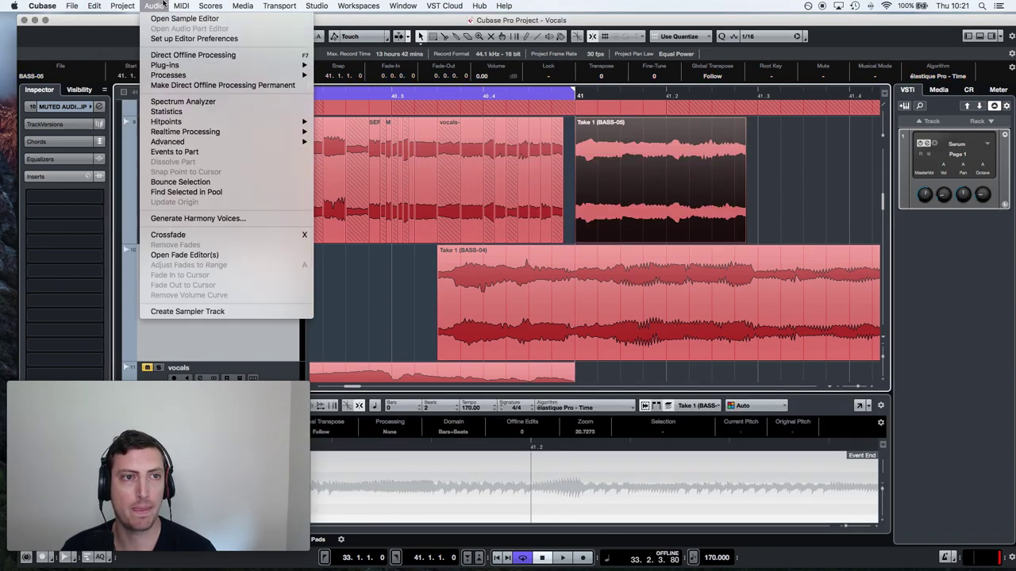
mouse_move(190, 75)
left_click(342, 136)
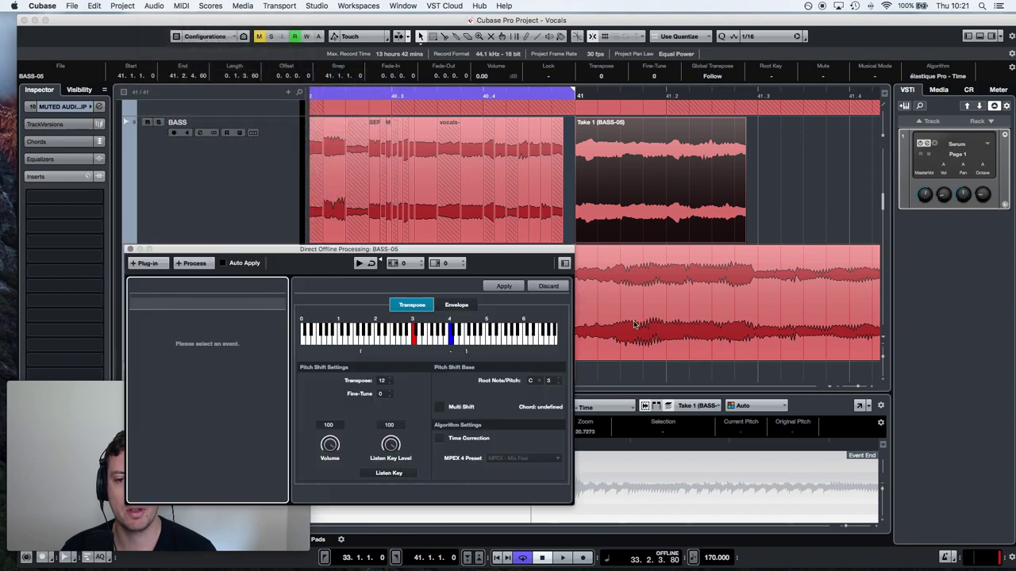
left_click(503, 287)
- Move the pitched BASS-05 clip to 40.4 on the BASS track and place a duplicate of it at bar 41
left_click_drag(627, 178, 536, 178)
key("space")
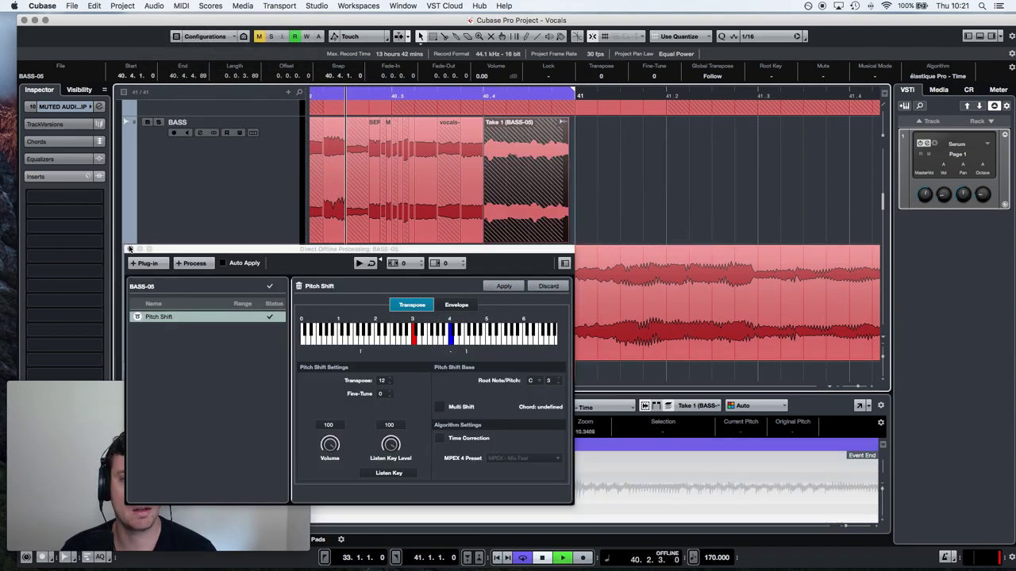
left_click(129, 249)
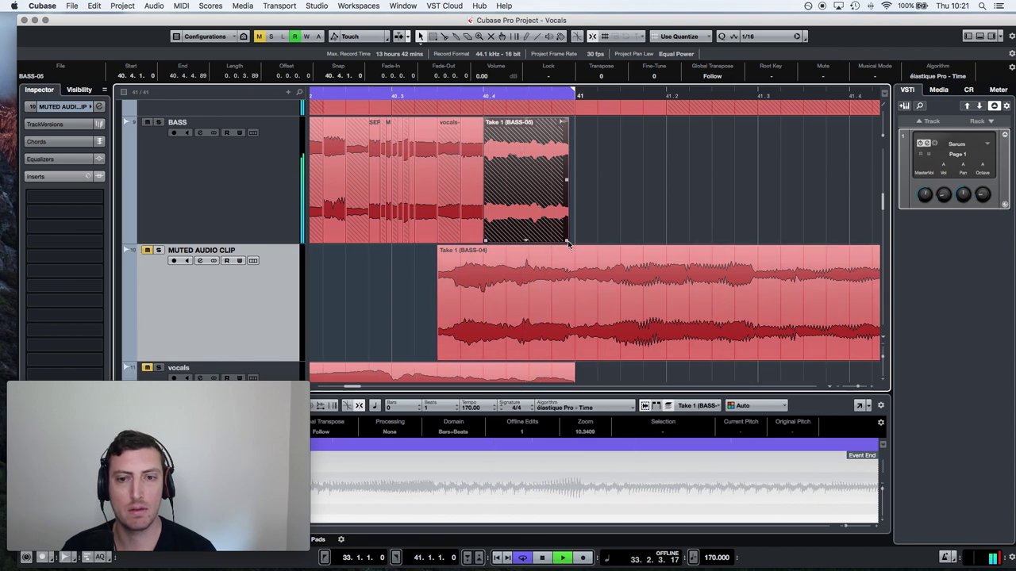
key("super+d")
left_click_drag(598, 231, 611, 225)
key("space")
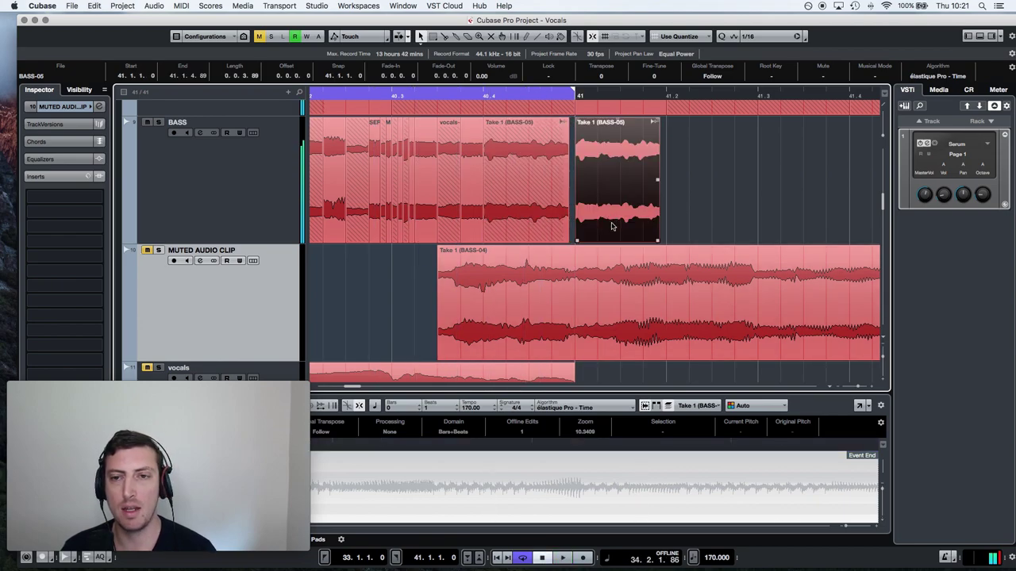
- Apply another 12-semitone upward pitch shift to the BASS-05 duplicate at bar 41 as a new version
left_click(153, 6)
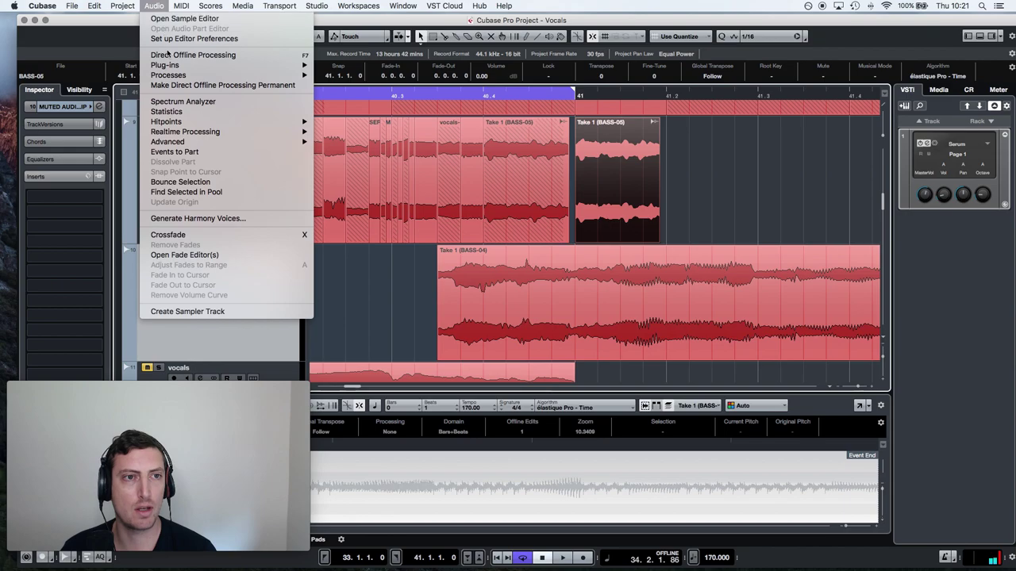
mouse_move(169, 74)
left_click(342, 135)
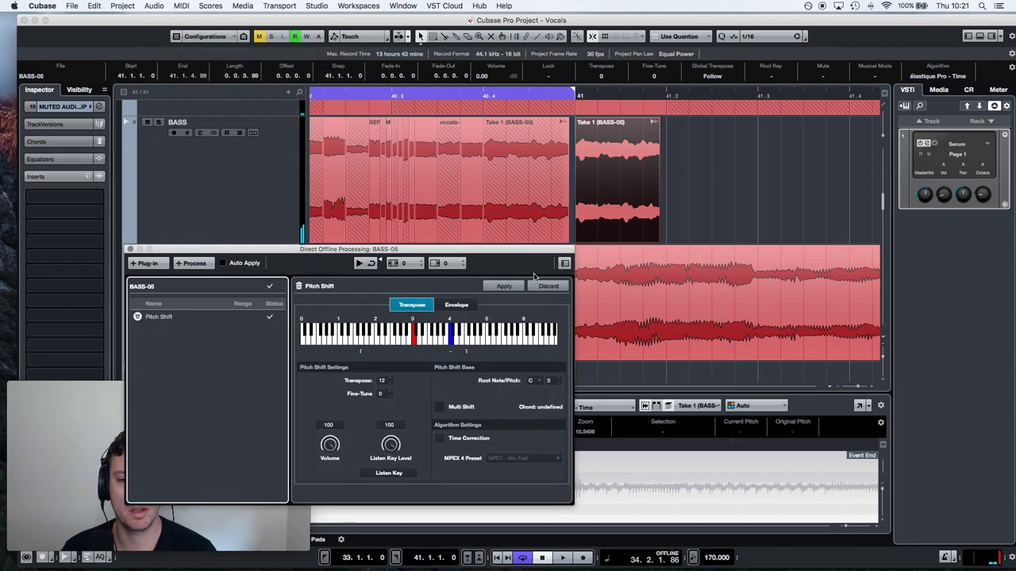
left_click(500, 288)
left_click(498, 212)
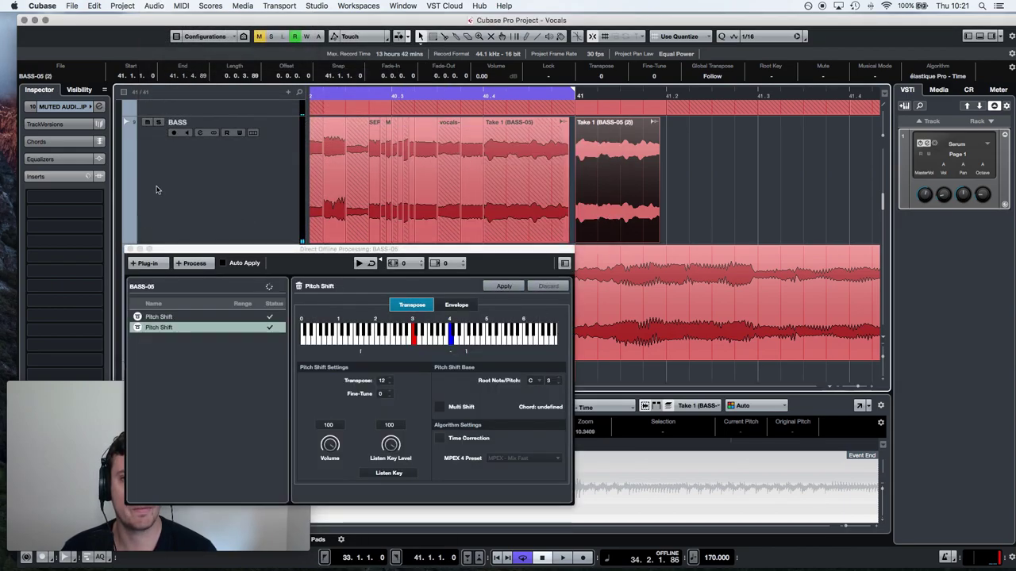
left_click(129, 249)
- Move the twice-pitched clip to about 40.4.3, play it, and place a duplicate of it at bar 41
left_click_drag(597, 175, 558, 185)
left_click(388, 104)
key("space")
key("super+z")
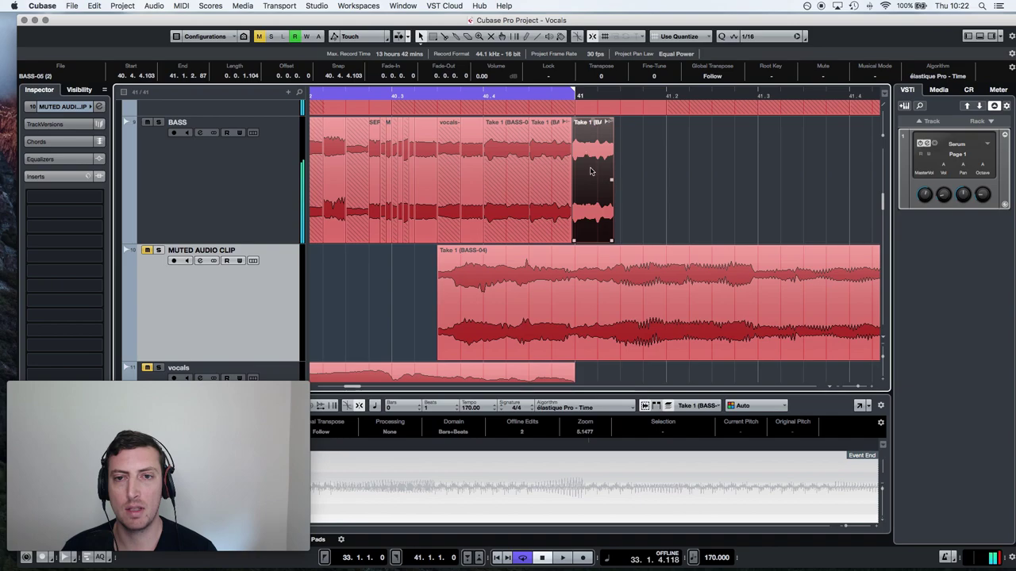
- Bounce the BASS-05 (2) duplicate at bar 41 to a new file and pitch-shift it up by 12 semitones
left_click(154, 6)
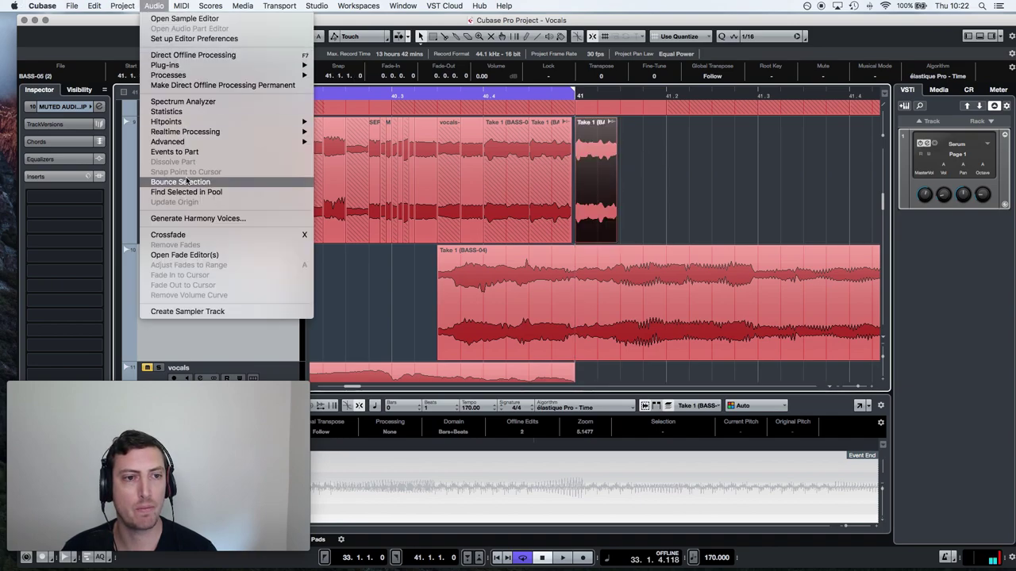
left_click(179, 183)
left_click(565, 202)
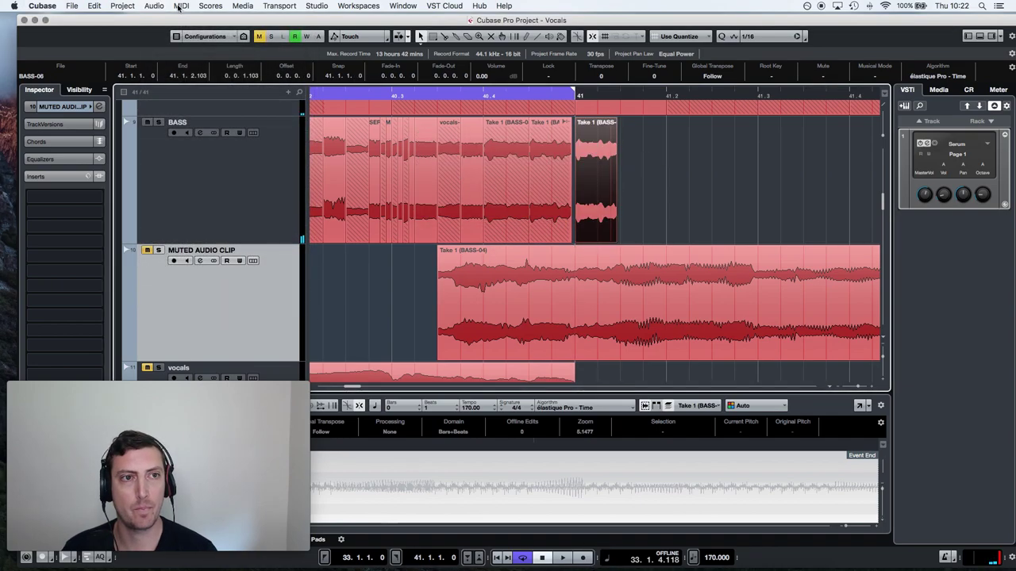
left_click(154, 6)
mouse_move(179, 76)
left_click(341, 135)
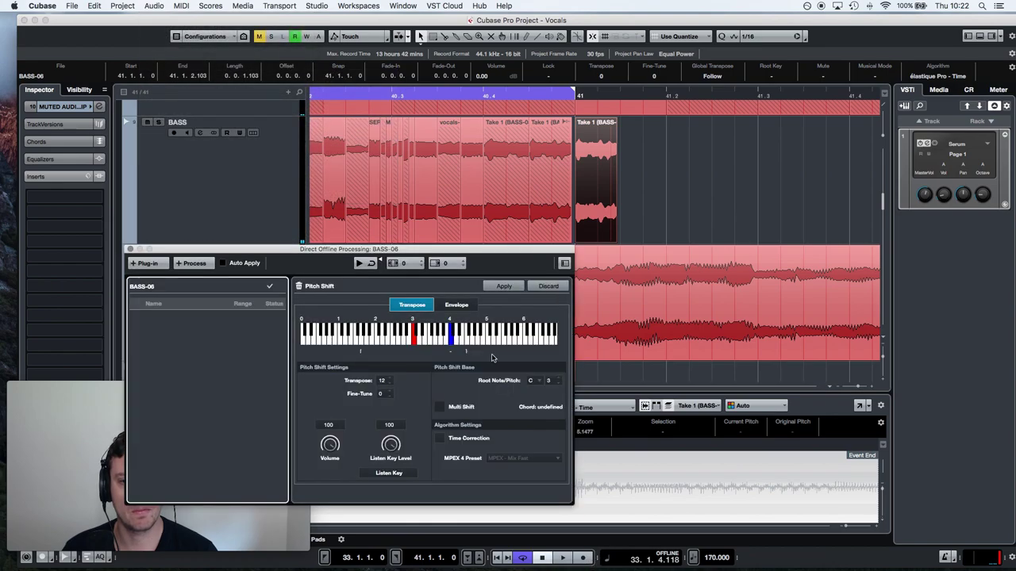
left_click(504, 287)
left_click(130, 249)
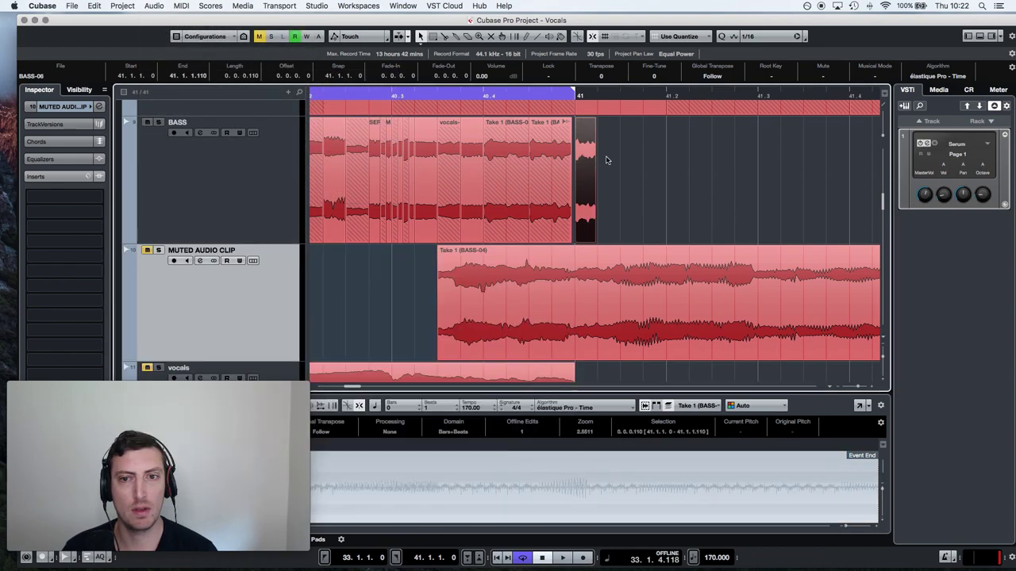
- Move the pitched BASS-06 clip to 40.4.4 on the BASS track and play through the bar 33–41 loop
left_click(339, 96)
key("space")
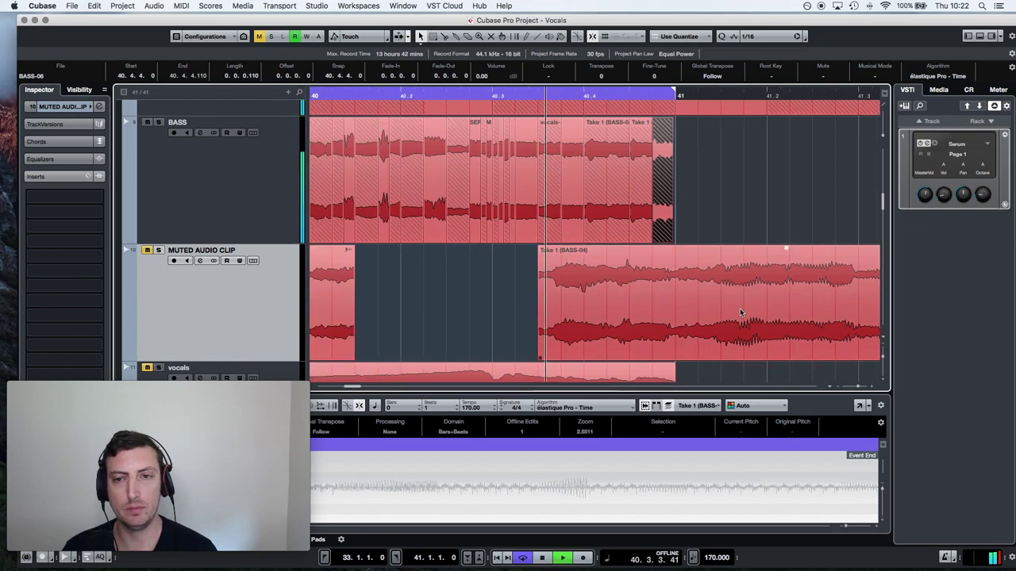
left_click_drag(857, 387, 855, 392)
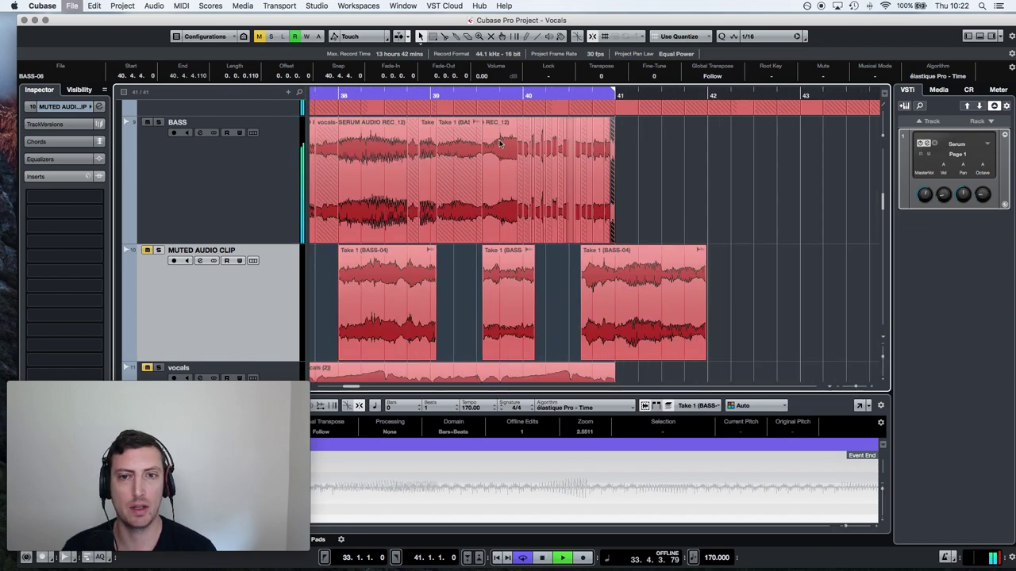
scroll(509, 138, "left", 10)
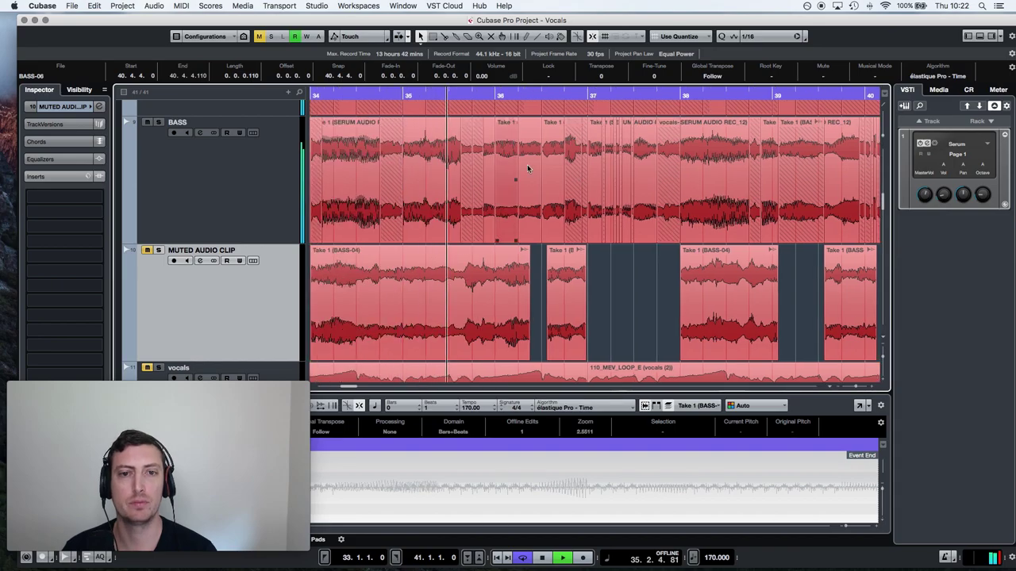
left_click_drag(857, 387, 857, 388)
scroll(829, 382, "right", 6)
scroll(741, 301, "right", 4)
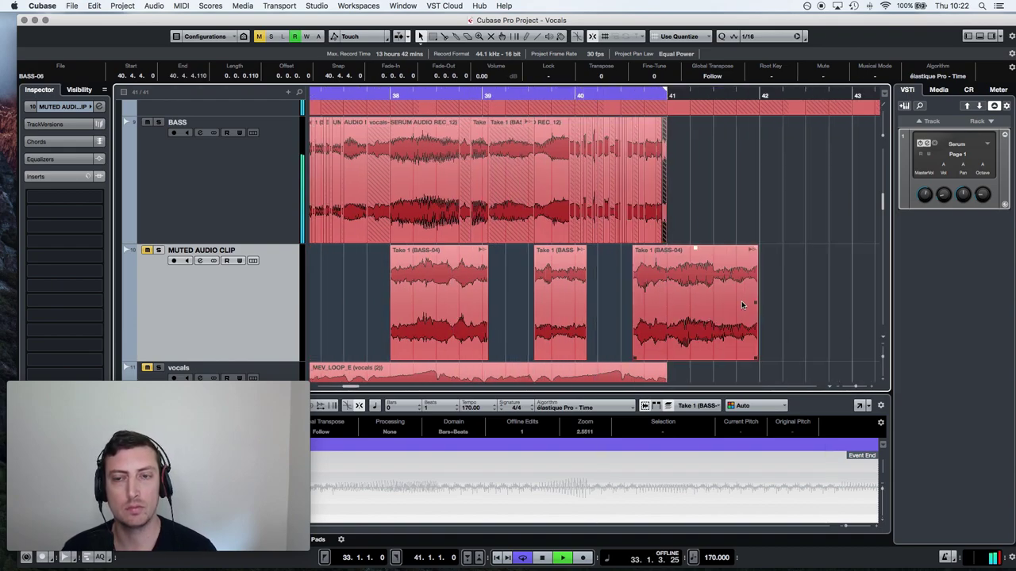
left_click(571, 94)
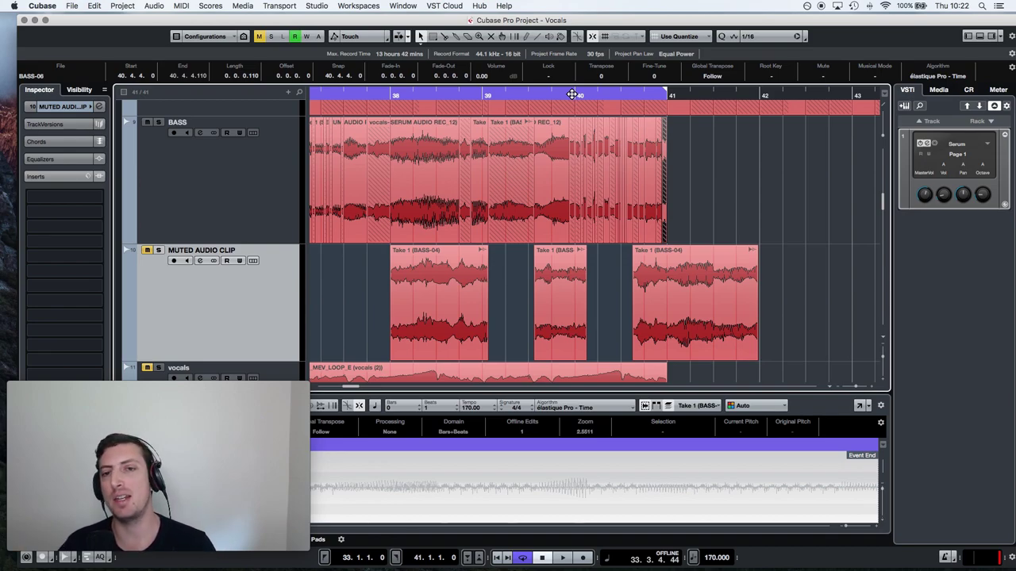
- Duplicate all the BASS clips of bars 33–41 at bar 41 and bounce the copy to one new file, replacing the events
left_click_drag(793, 166, 384, 173)
scroll(446, 214, "right", 10)
scroll(446, 214, "right", 3)
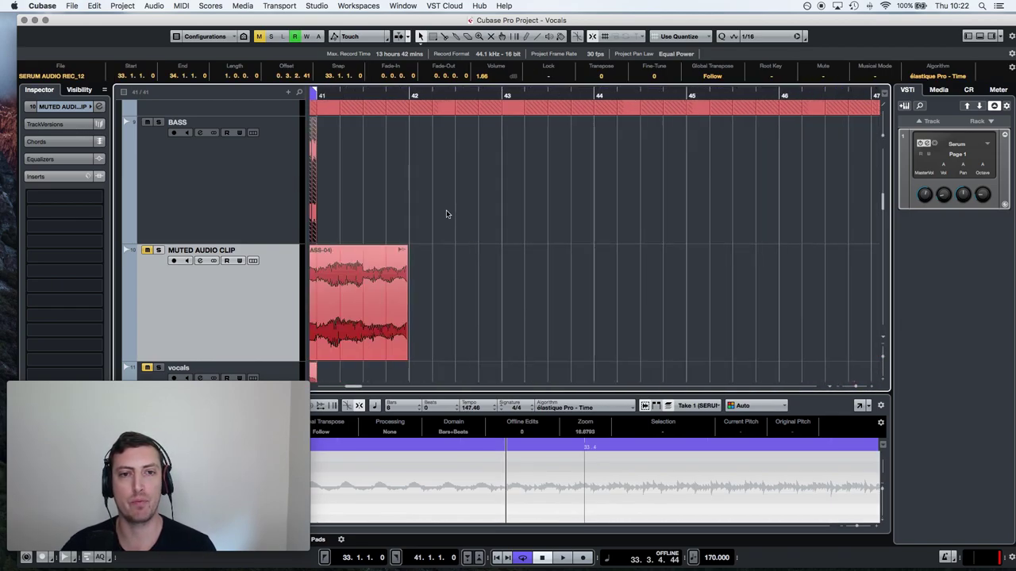
left_click(154, 5)
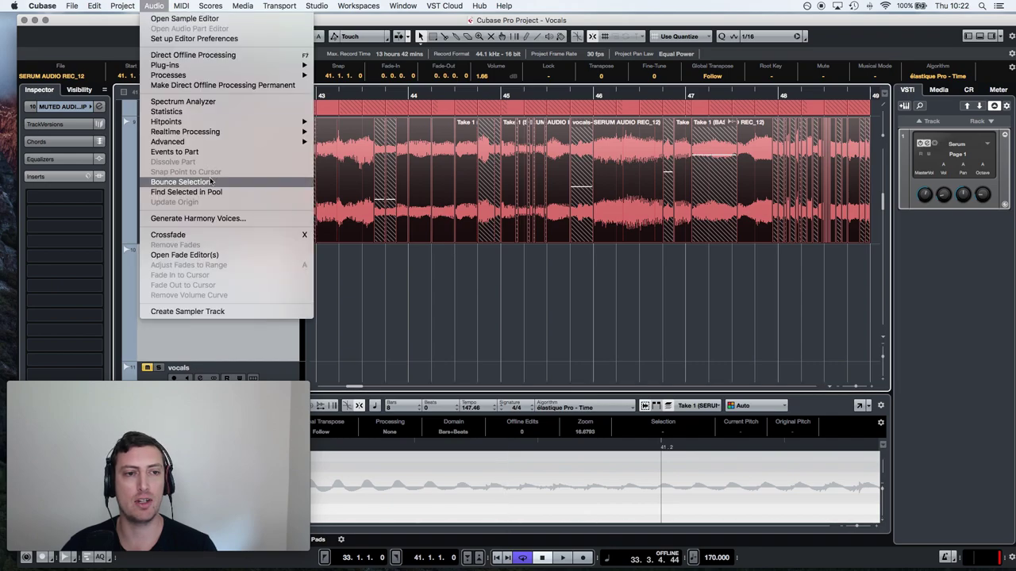
left_click(210, 182)
left_click(585, 205)
left_click_drag(855, 387, 851, 387)
- Pitch-shift the bounced BASS-07 clip at bar 41 up by 12 semitones with offline processing
left_click(156, 6)
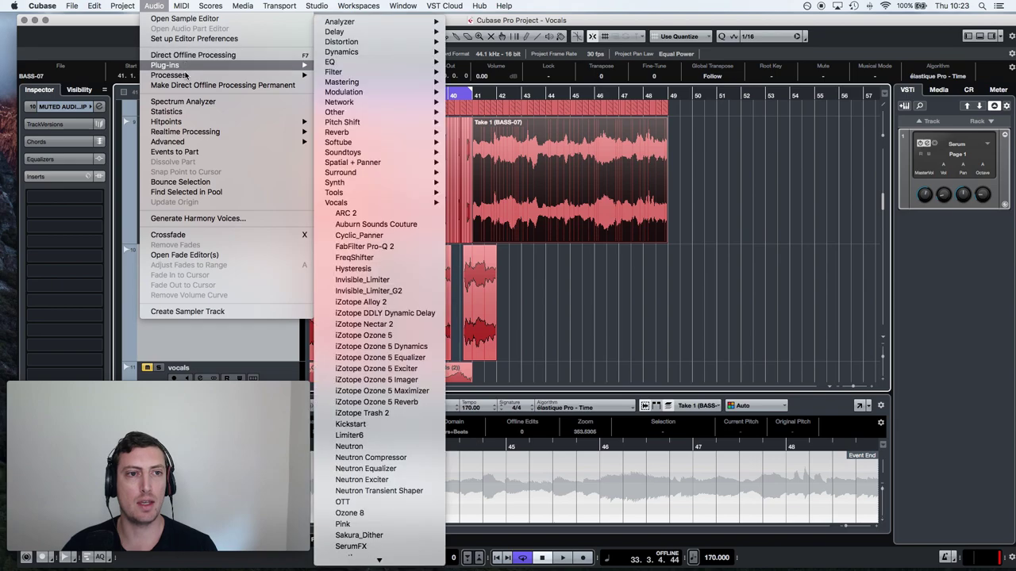
mouse_move(186, 75)
left_click(342, 135)
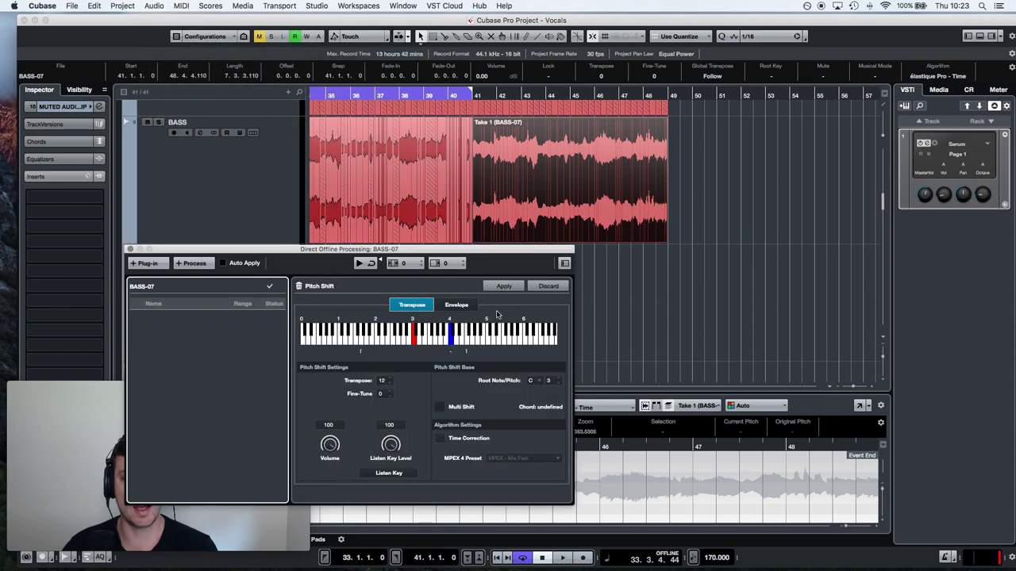
left_click(503, 287)
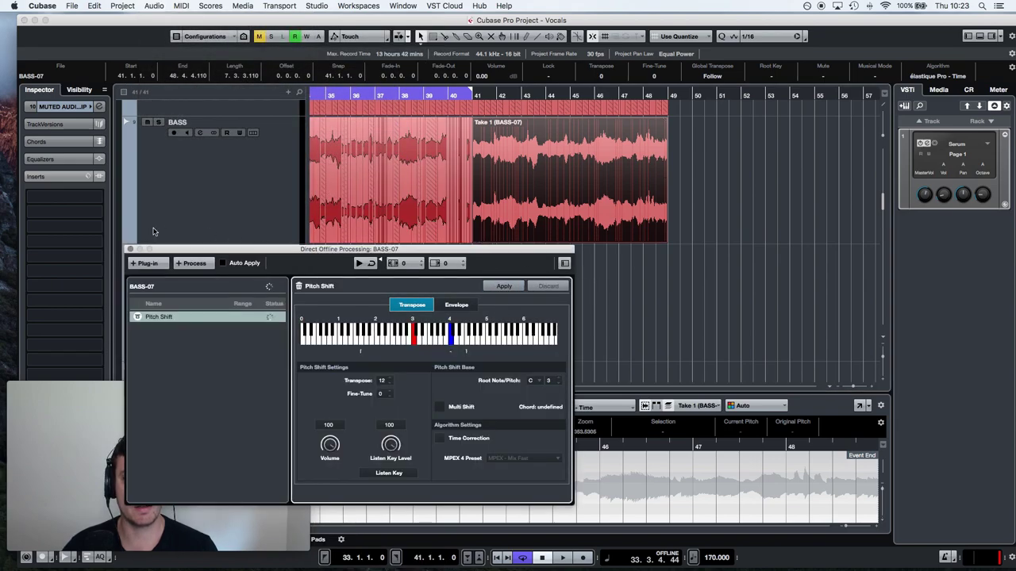
left_click(130, 249)
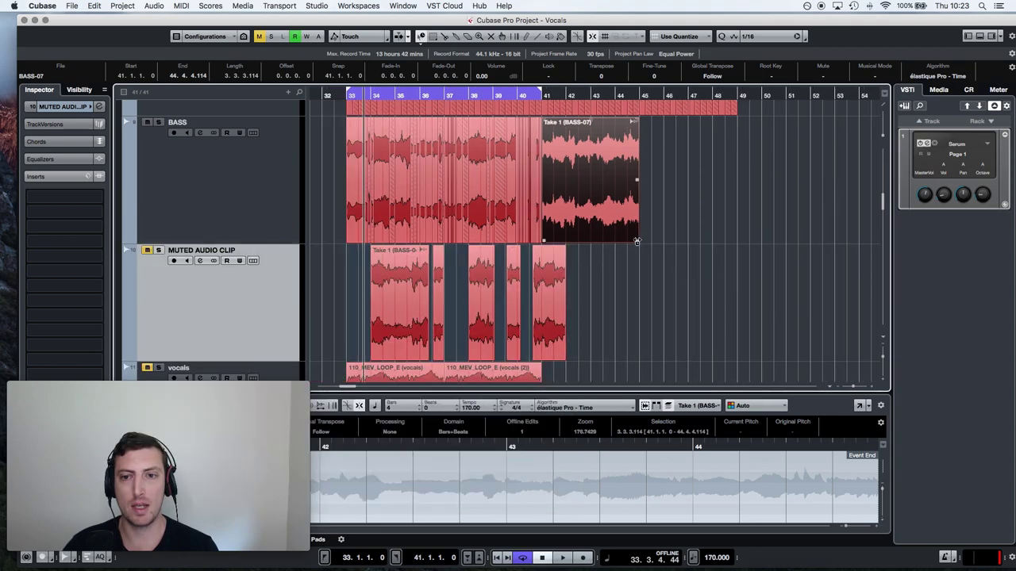
- Time-stretch the pitched BASS-07 clip to half its length and move it to bar 35 on the MUTED AUDIO CLIP track
left_click_drag(588, 235, 589, 236)
key("1")
left_click_drag(568, 193, 431, 292)
left_click_drag(422, 294, 421, 291)
- Split the BASS-07 clip at 36.2.1, put its second part up to bar 37 on the BASS track, and play the loop
left_click_drag(418, 95, 430, 206)
left_click_drag(498, 273, 492, 206)
left_click(451, 268)
key("1")
key("space")
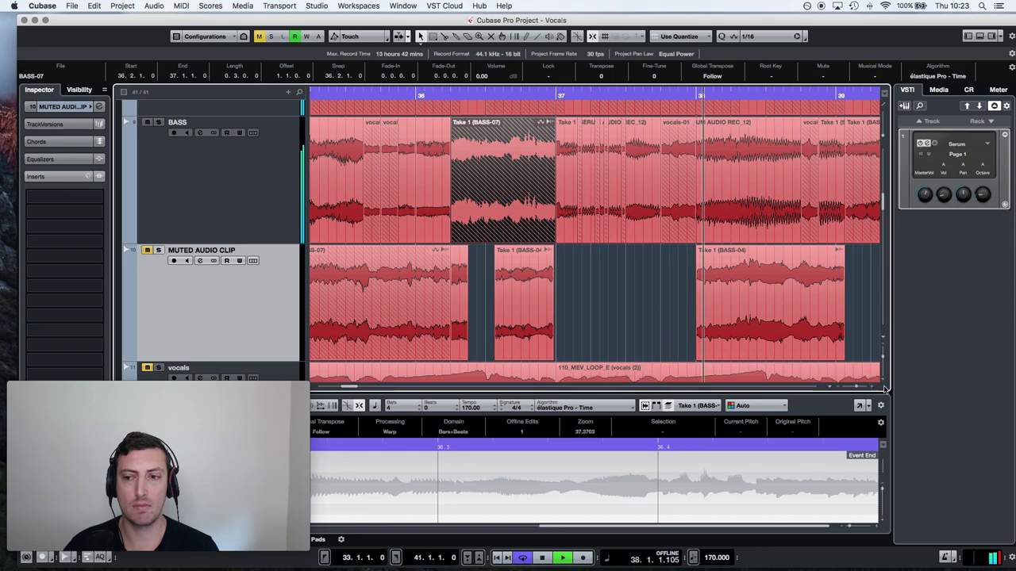
- Place further BASS-07 slices between about bars 34 and 36 on the BASS track
left_click_drag(856, 388, 853, 388)
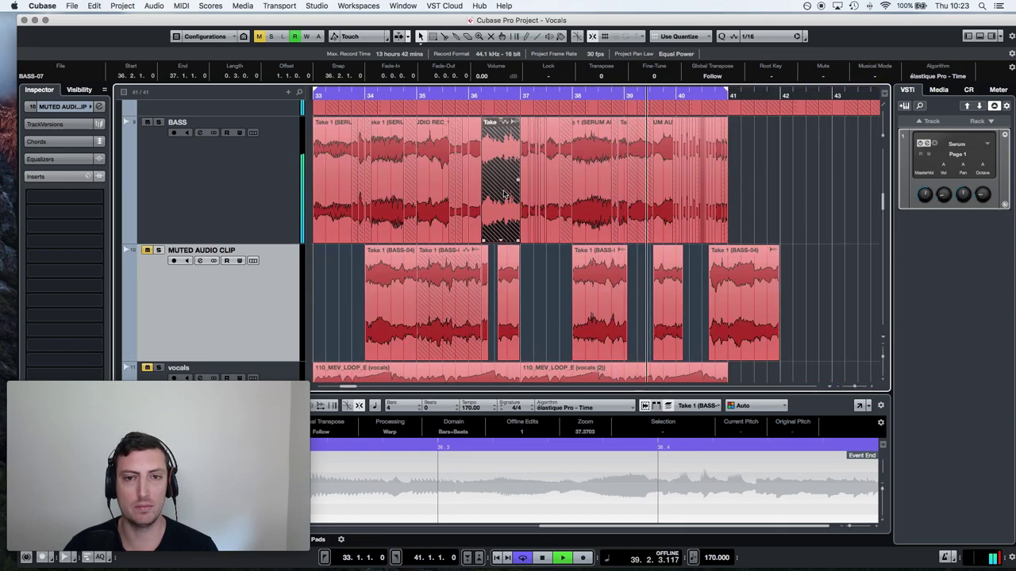
left_click_drag(572, 359, 482, 360)
left_click_drag(530, 312, 441, 212)
left_click_drag(430, 176, 485, 168)
- Duplicate the updated BASS clips of bars 33–41 at bar 41 and bounce the copy to a new file, replacing the events
left_click(324, 127)
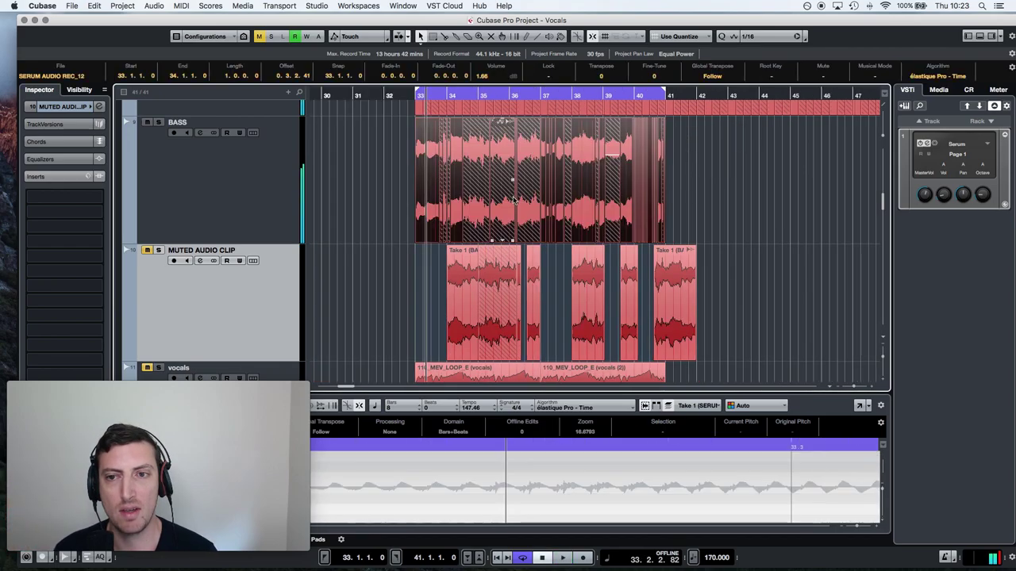
key("super+d")
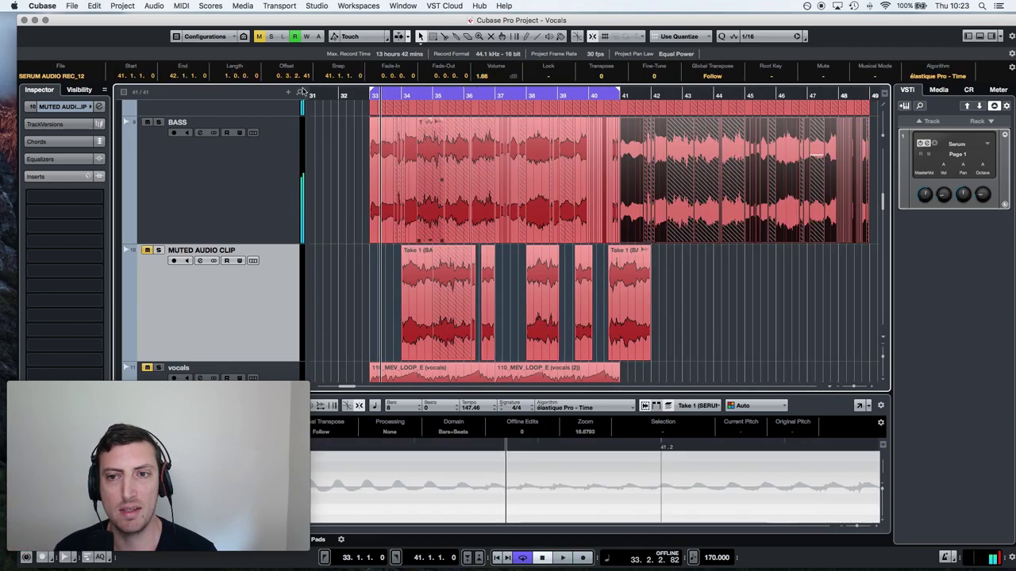
left_click(155, 6)
left_click(233, 190)
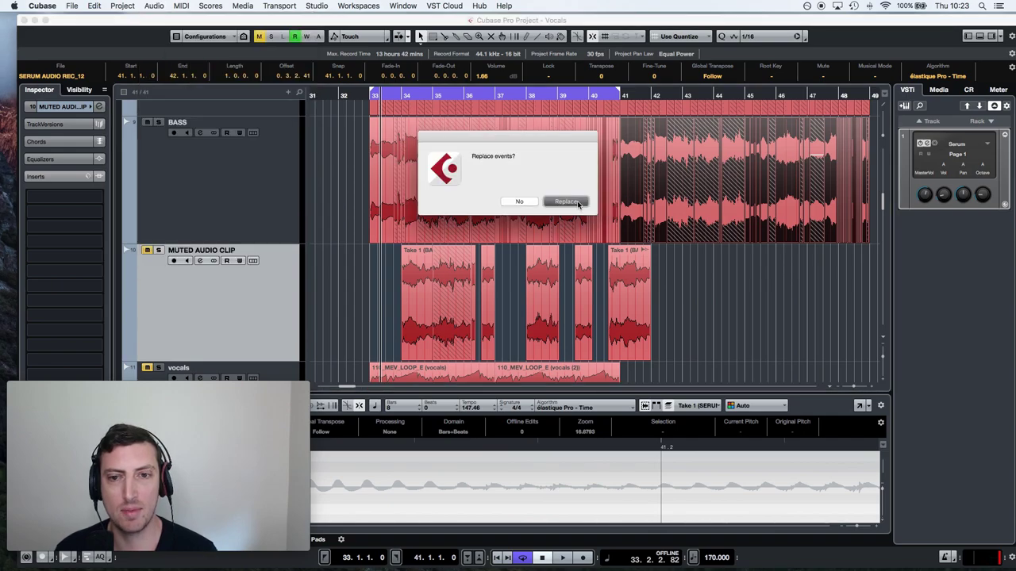
left_click(577, 204)
- Apply a 12-semitone upward pitch shift to the bounced BASS-08 clip at bar 41
left_click(161, 5)
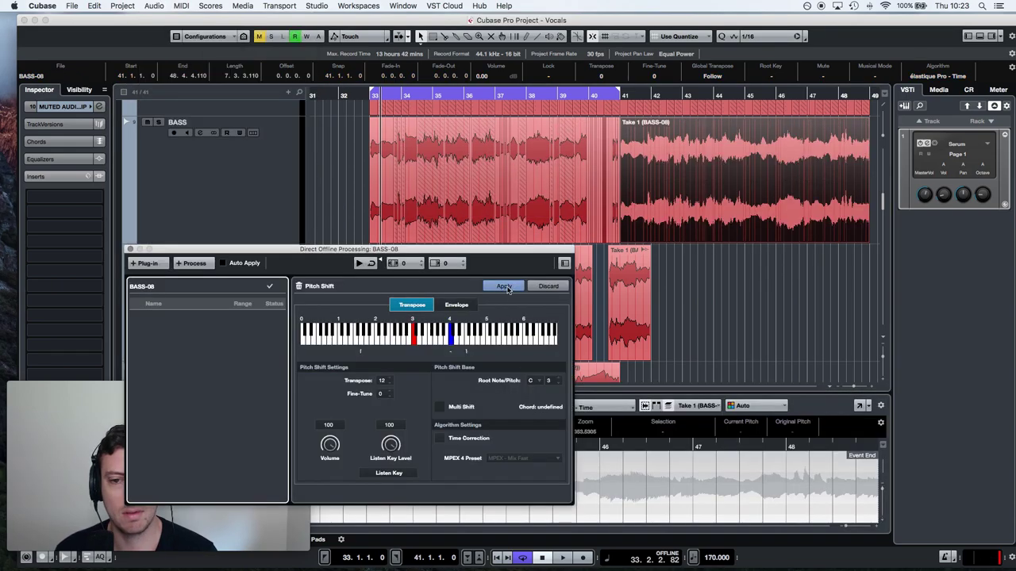
left_click(505, 286)
left_click(131, 249)
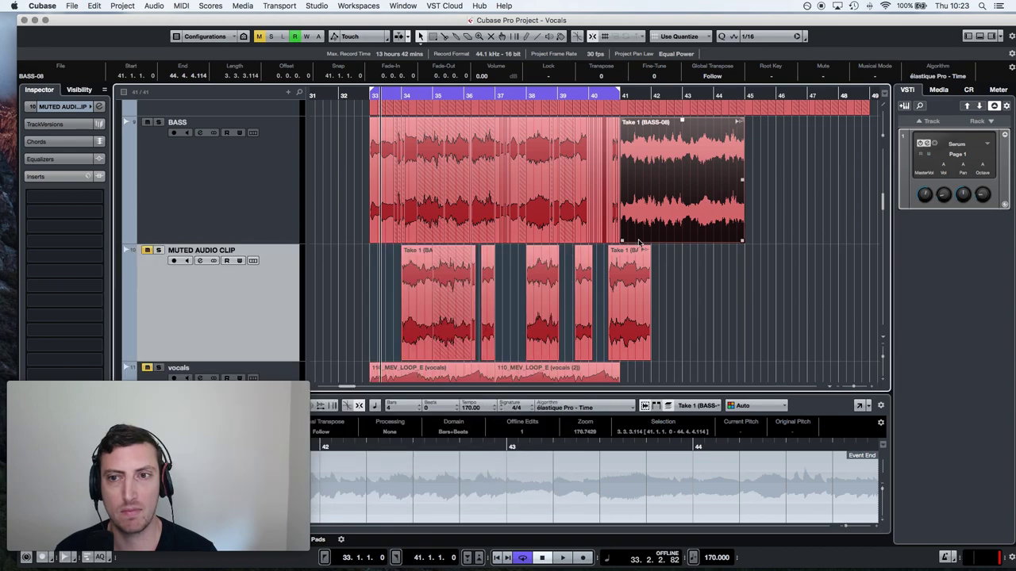
- Time-stretch the pitched BASS-08 clip to two bars, move it to 34.3.4 on the BASS track, and play the loop
left_click_drag(741, 243, 680, 248)
left_click_drag(659, 188, 463, 157)
key("space")
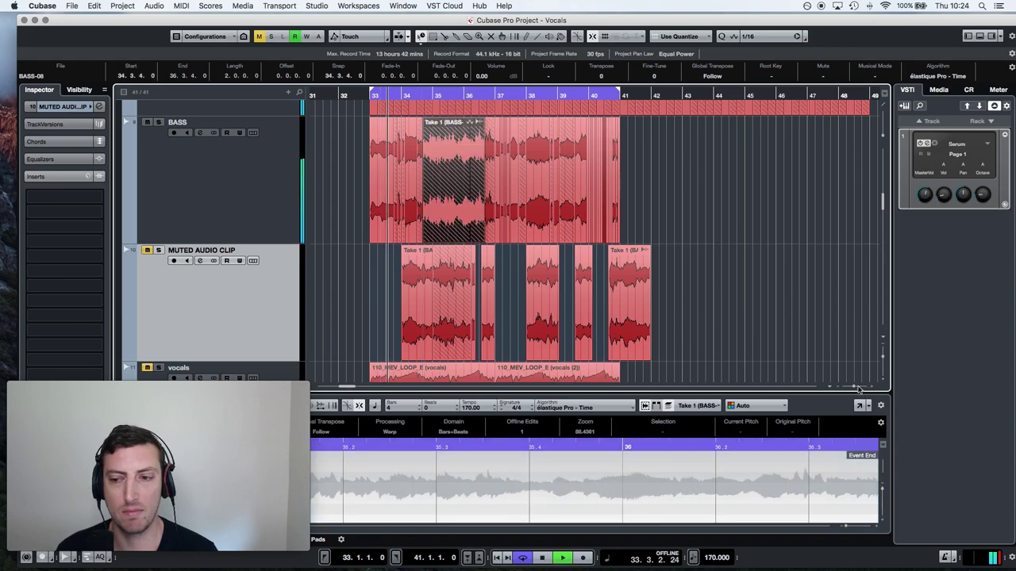
- Split the BASS-08 clip on the BASS track at bars 35 and 36
left_click_drag(858, 388, 862, 387)
scroll(762, 341, "right", 5)
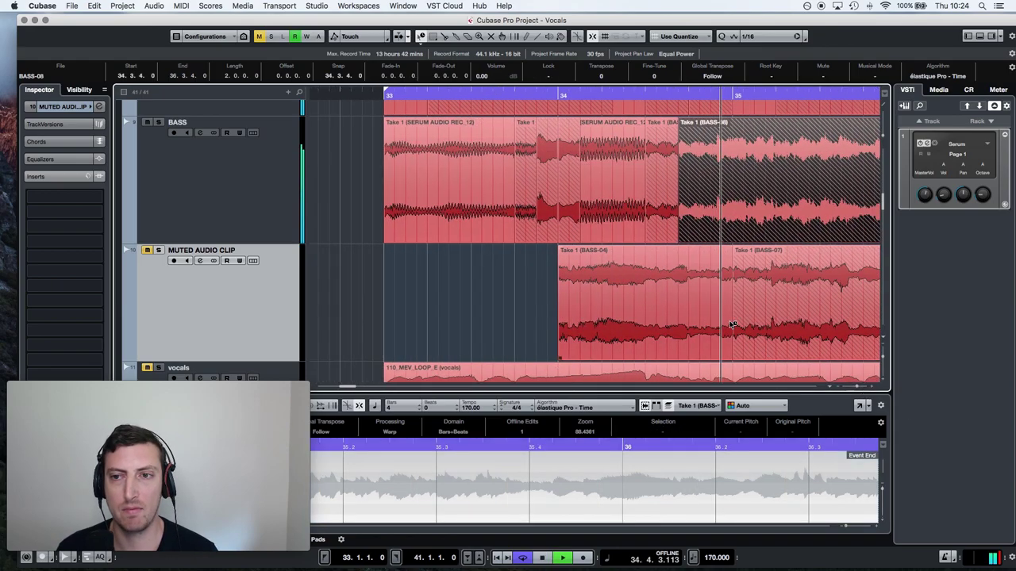
left_click(427, 149, "alt")
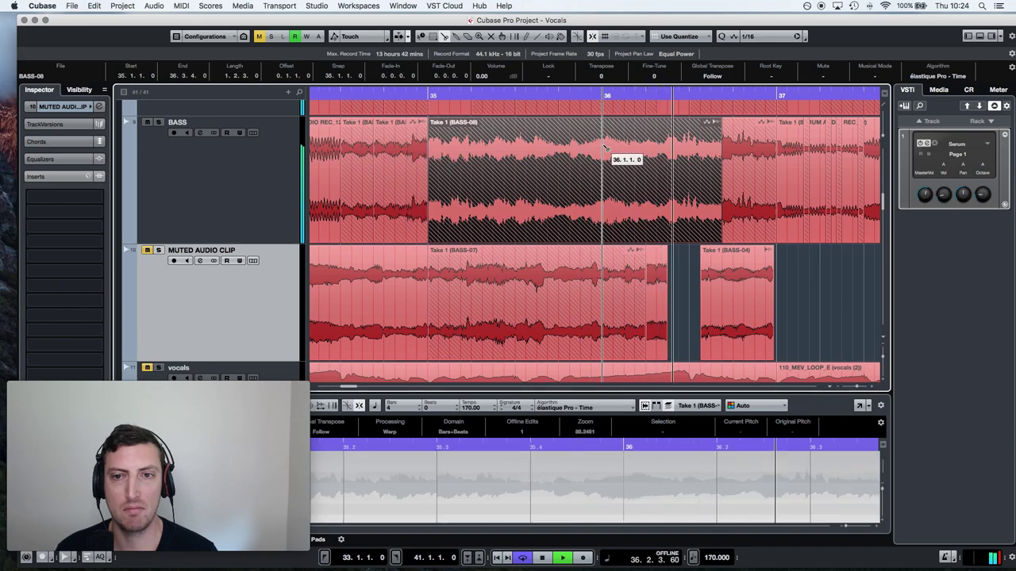
left_click(603, 150, "alt")
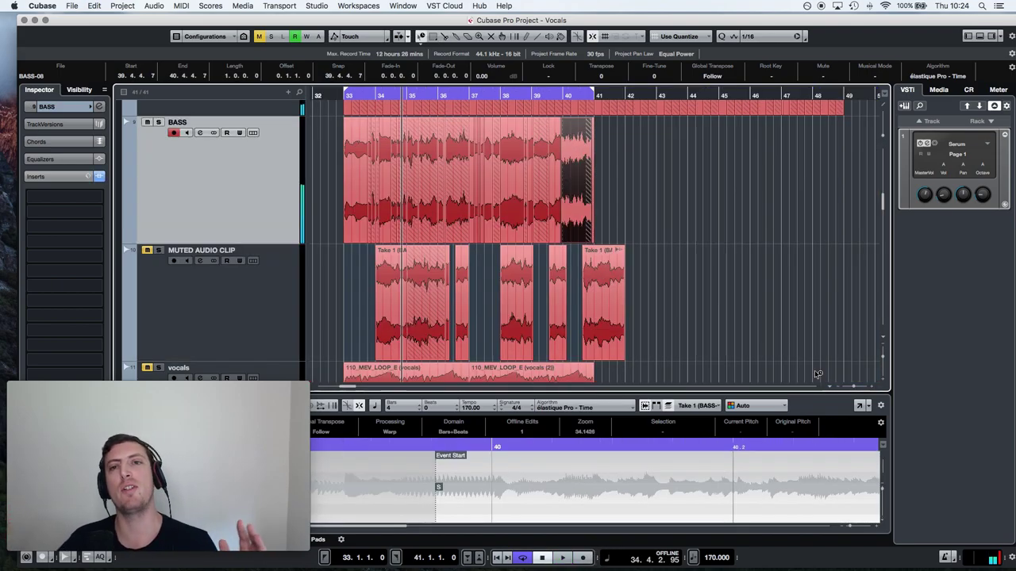